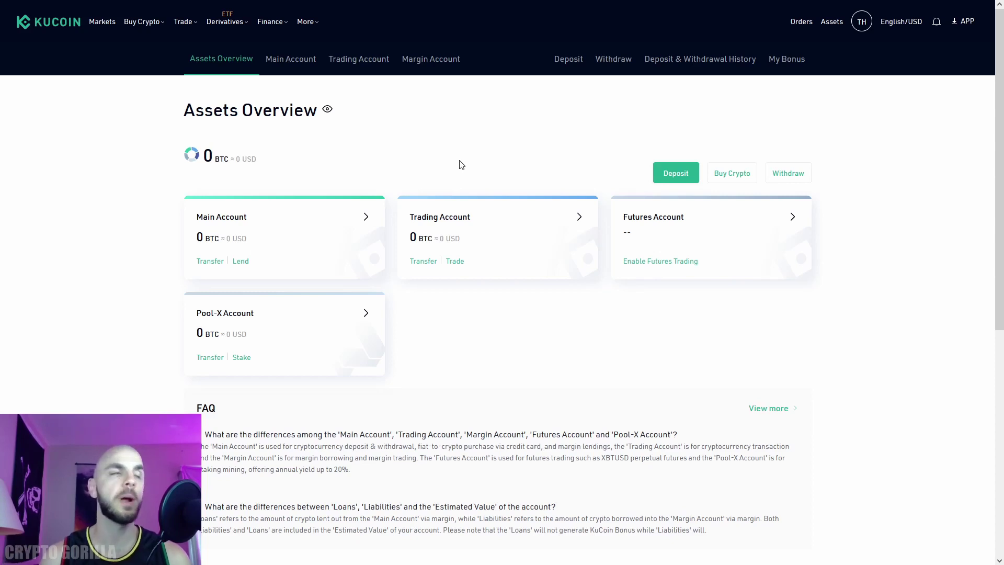
Step: Start an XRP deposit, accept the risk notice, and select the revealed deposit address and tag
left_click(676, 173)
left_click(491, 150)
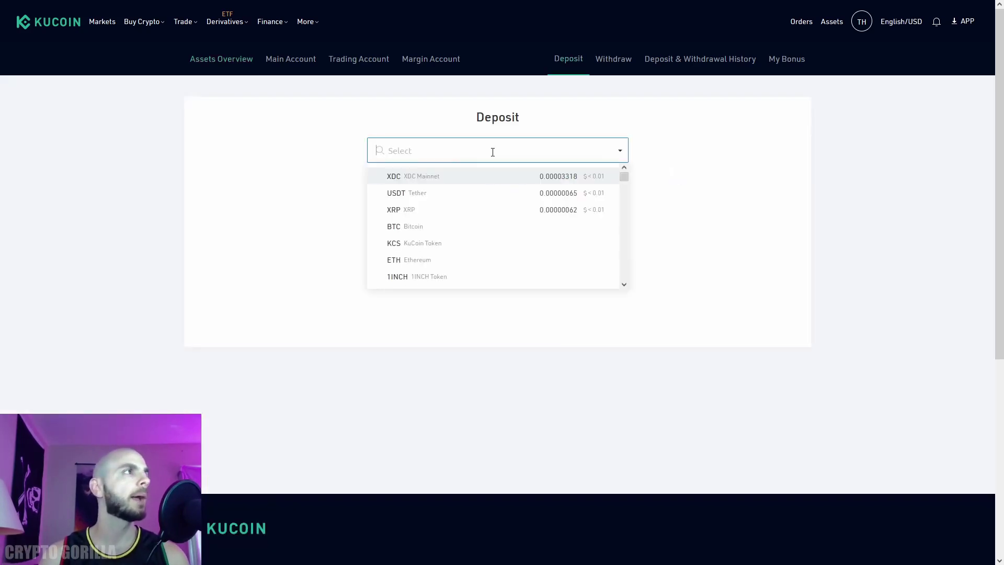
left_click(428, 210)
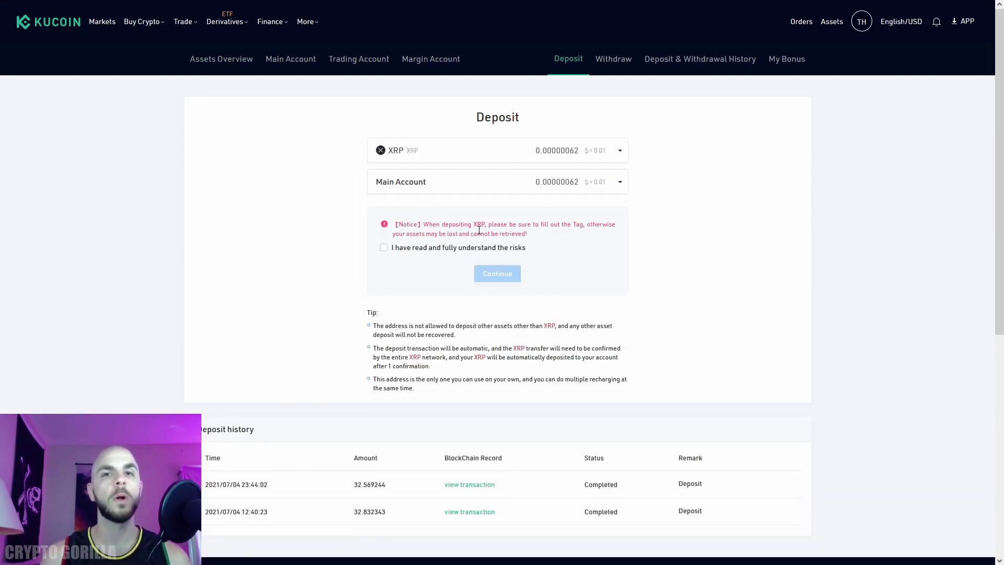
left_click(402, 247)
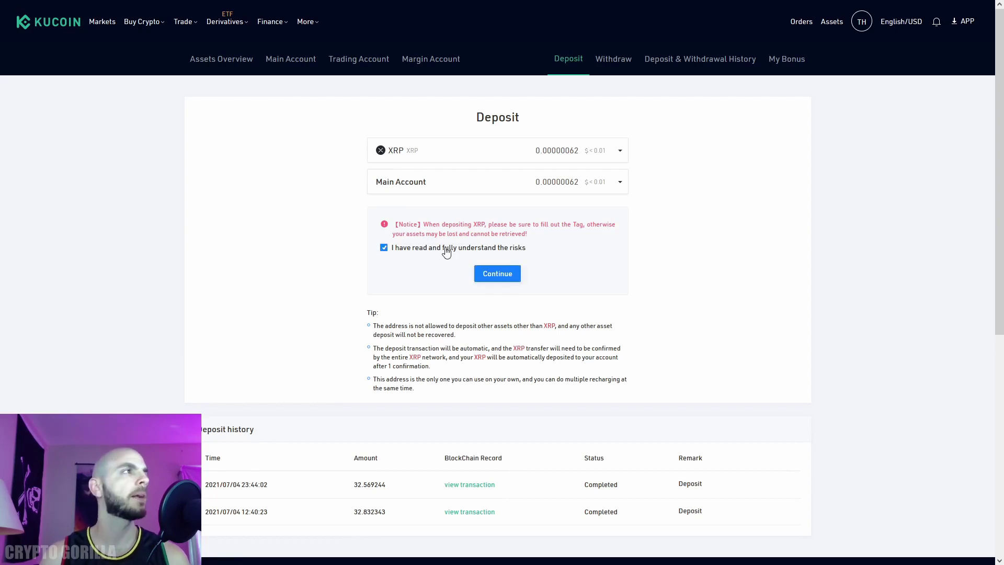
left_click(498, 273)
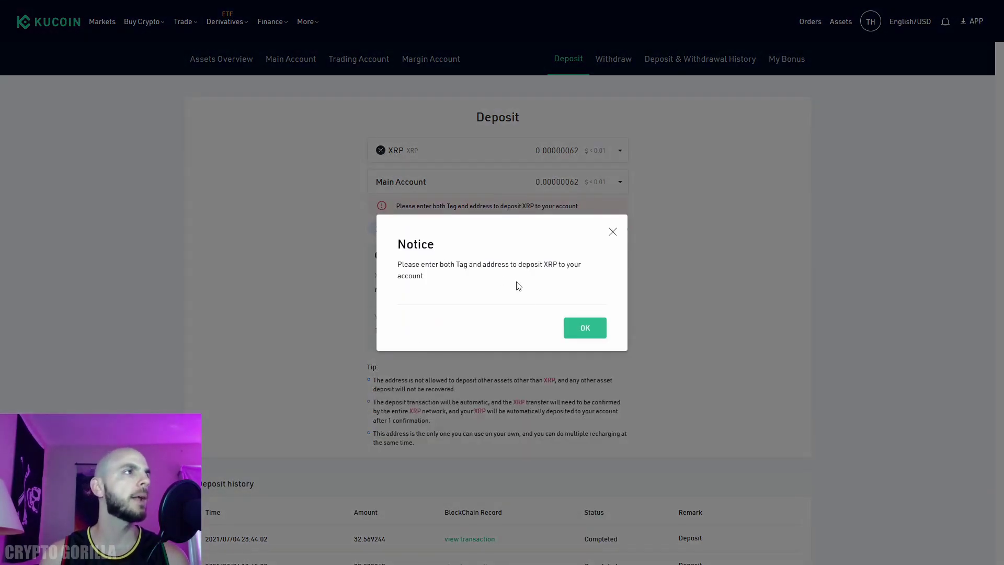
left_click(583, 328)
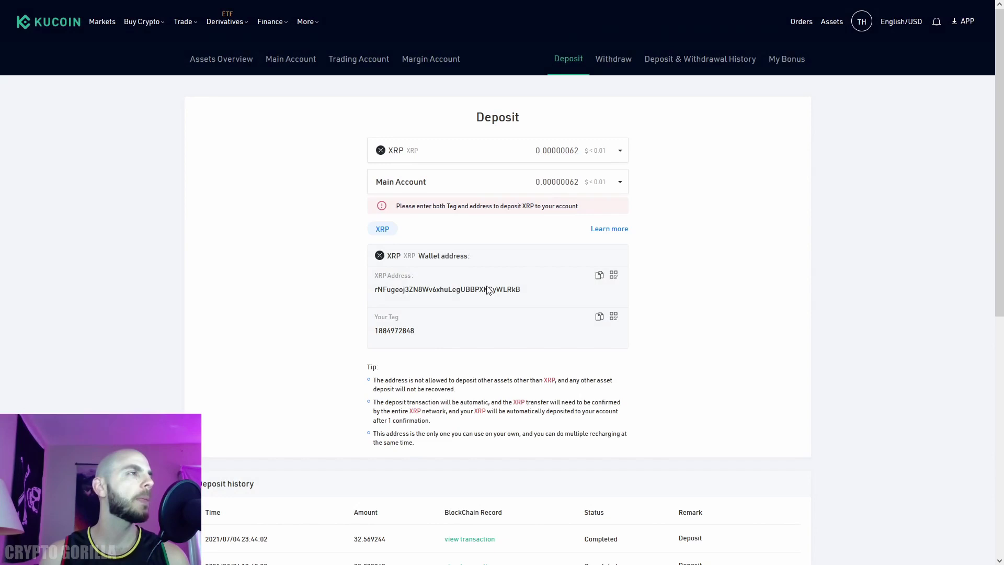
left_click_drag(552, 290, 374, 273)
left_click_drag(432, 336, 376, 334)
left_click(336, 338)
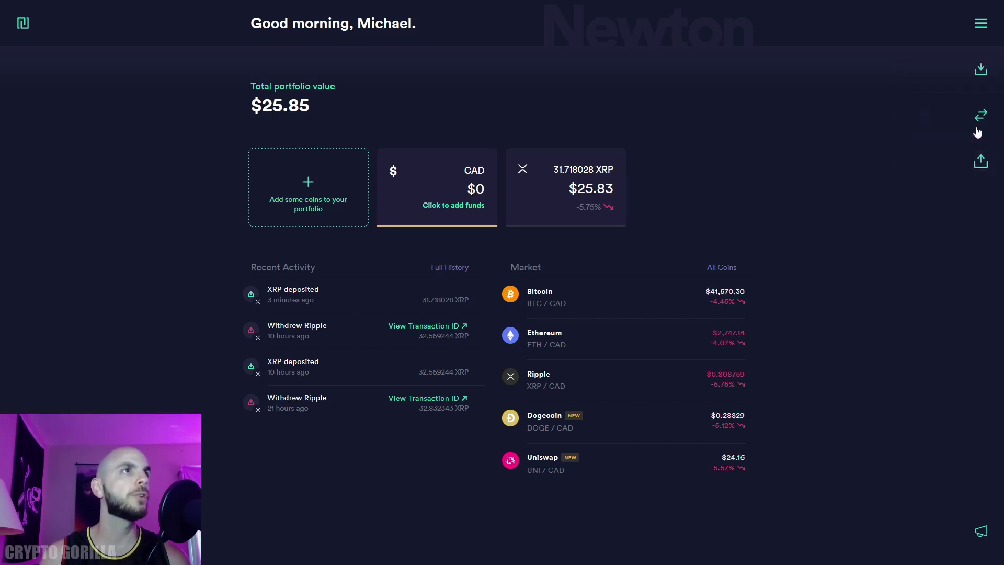
Step: Set up a Newton crypto-to-wallet withdrawal of all XRP to the copied KuCoin deposit address
left_click(981, 161)
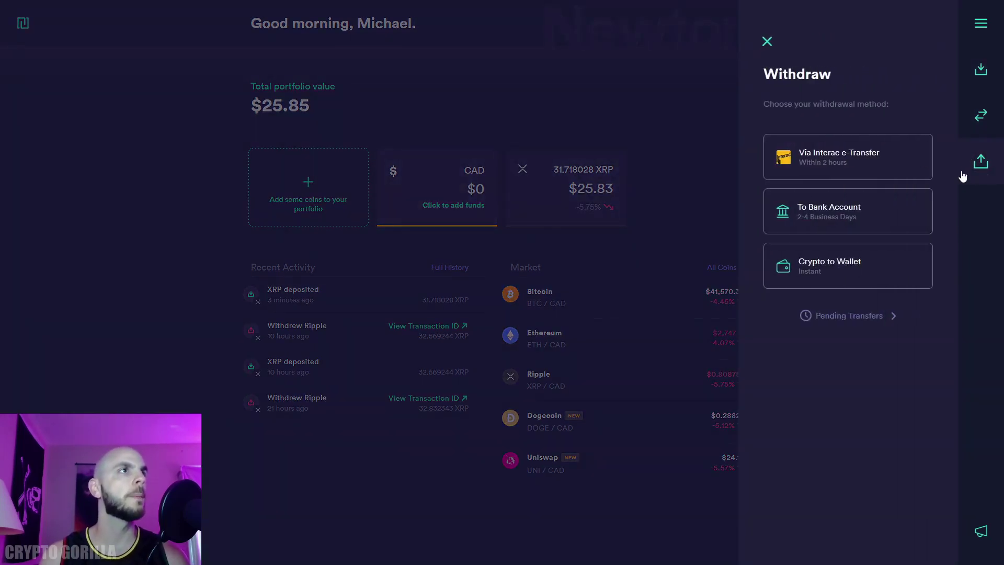
left_click(852, 263)
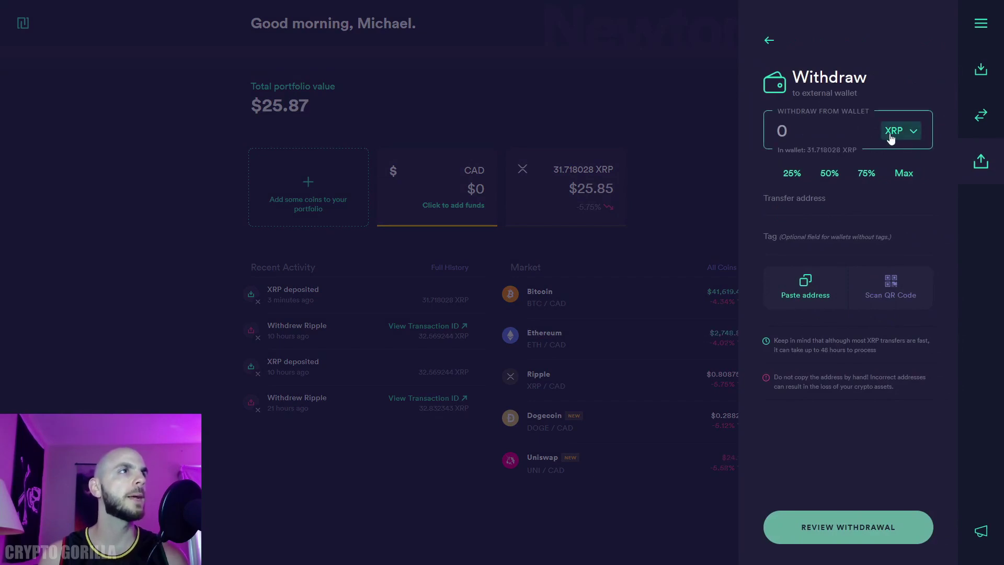
left_click(906, 179)
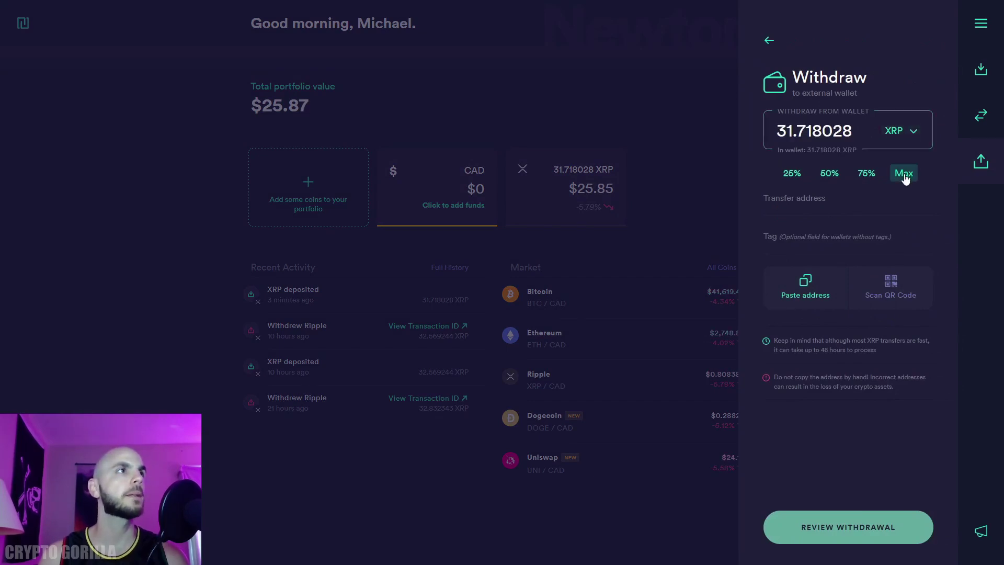
left_click(837, 210)
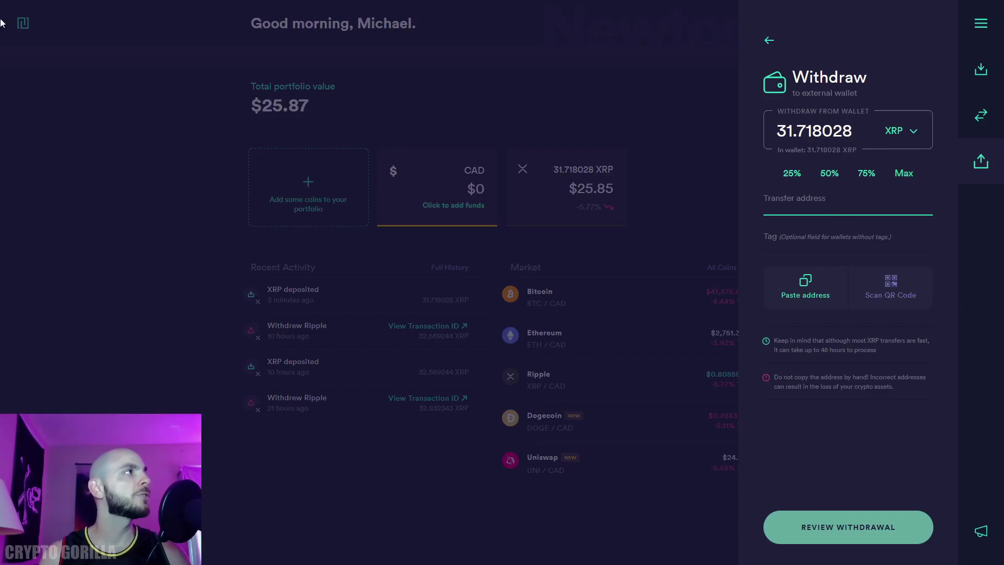
left_click(112, 11)
left_click(600, 275)
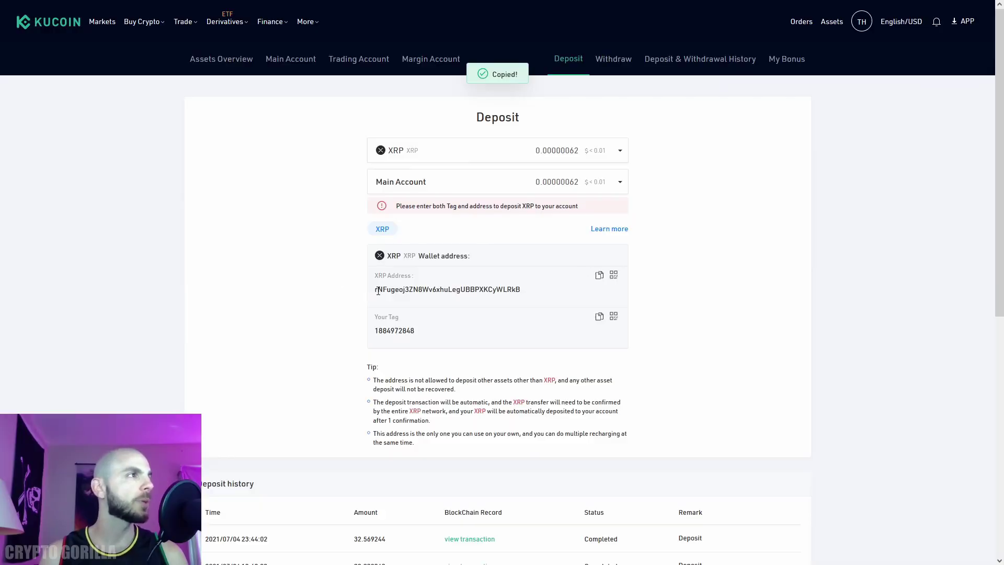
key("ctrl+Tab")
key("ctrl+v")
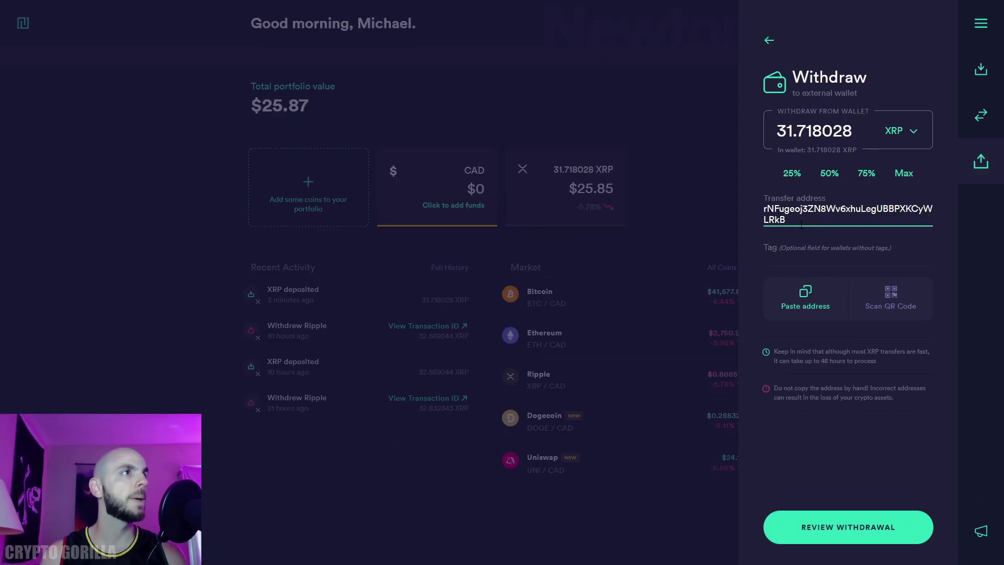
Step: Paste the KuCoin deposit tag and confirm the 31.718028 XRP withdrawal
left_click(784, 255)
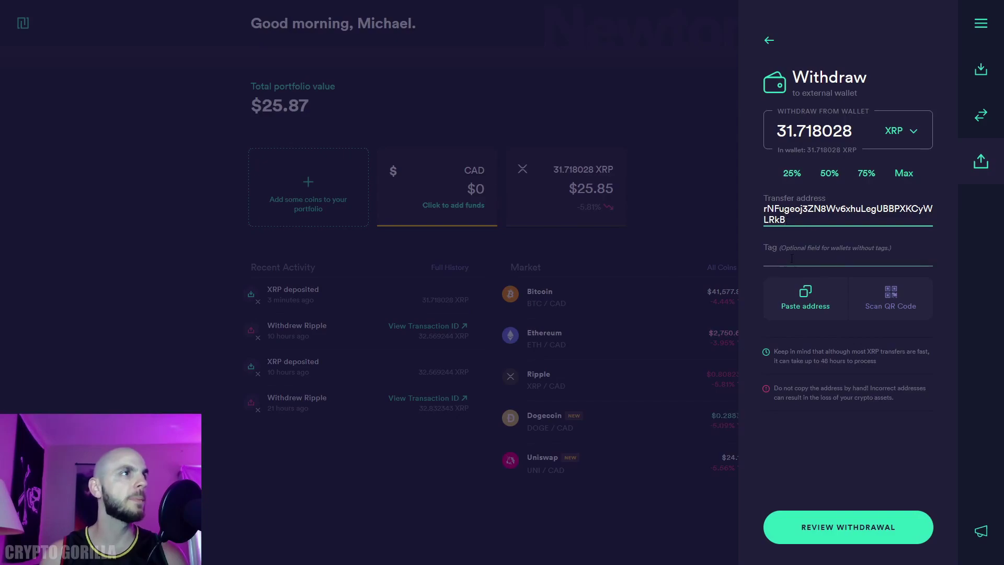
key("ctrl+Tab")
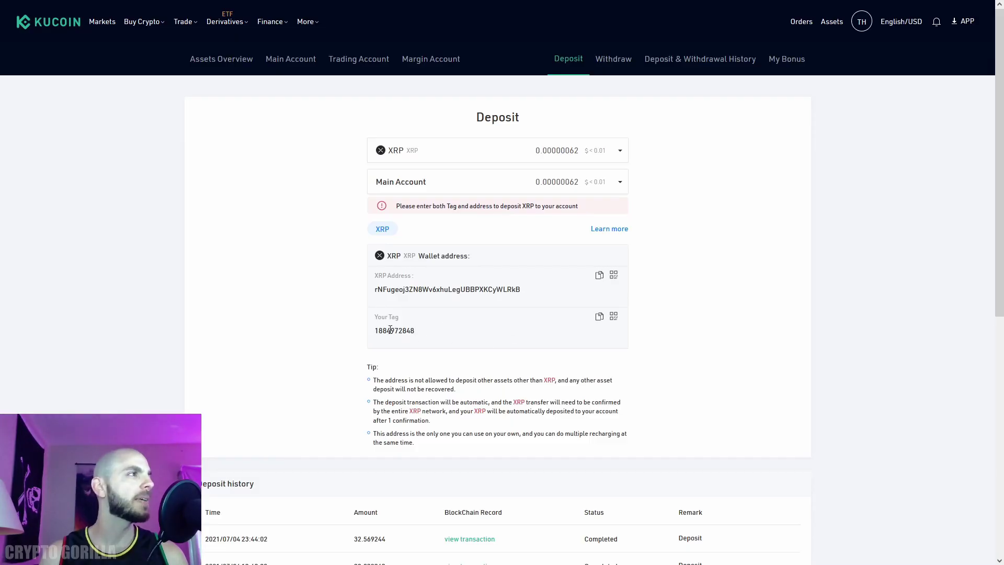
left_click(600, 316)
key("ctrl+Tab")
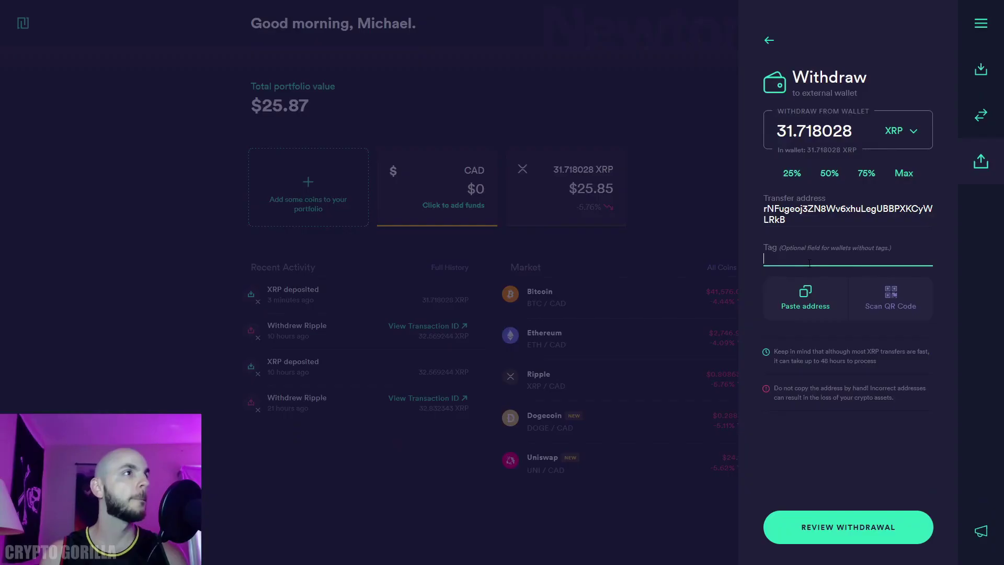
key("ctrl+v")
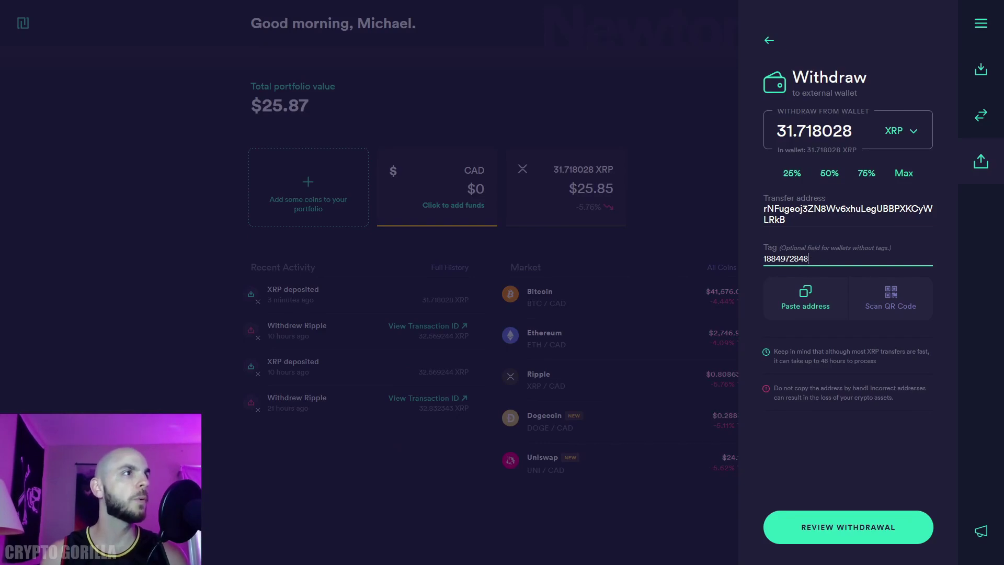
left_click(882, 523)
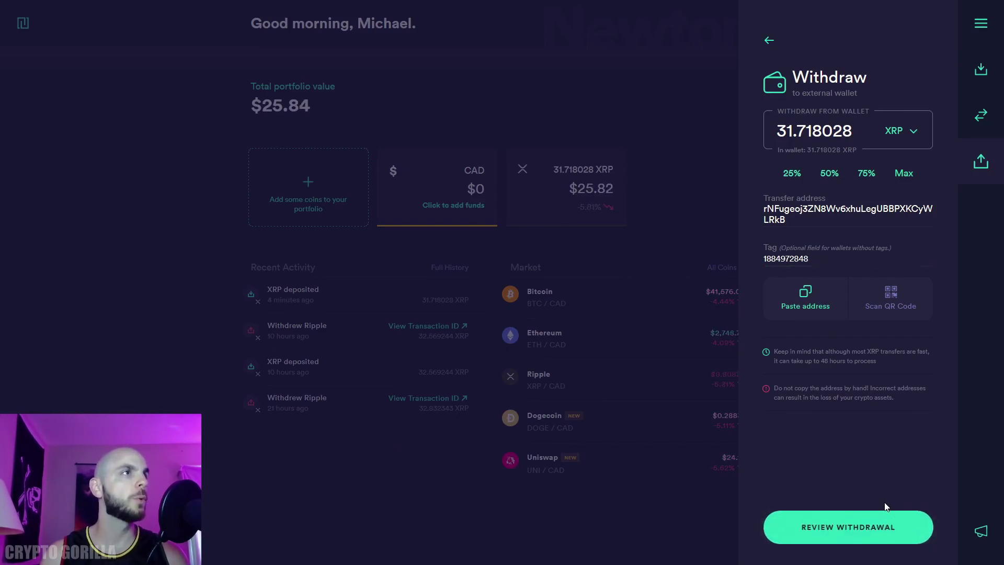
left_click(876, 529)
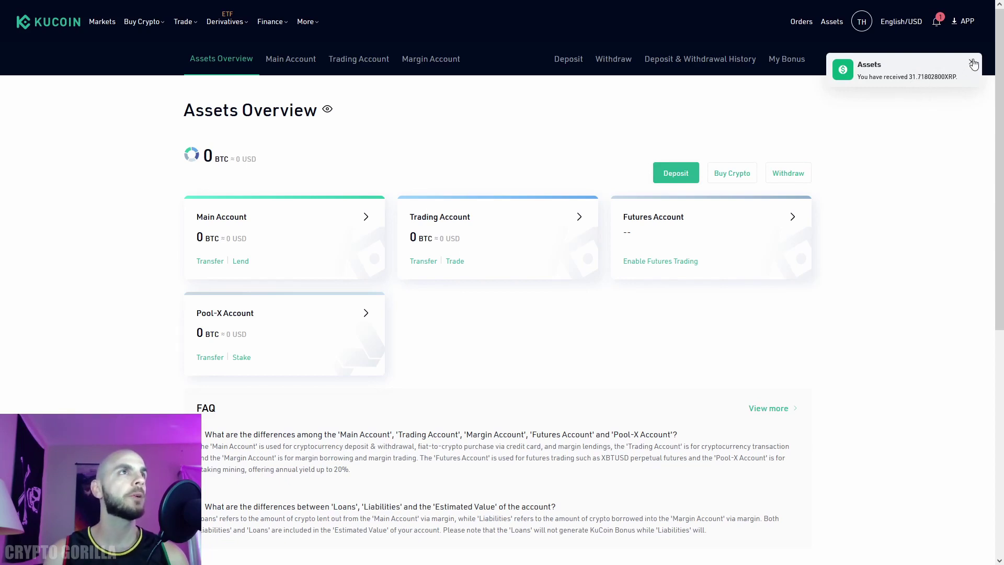
Step: Check the deposit notification and the Main Account's 31.71802862 XRP, then return to Assets Overview
left_click(937, 23)
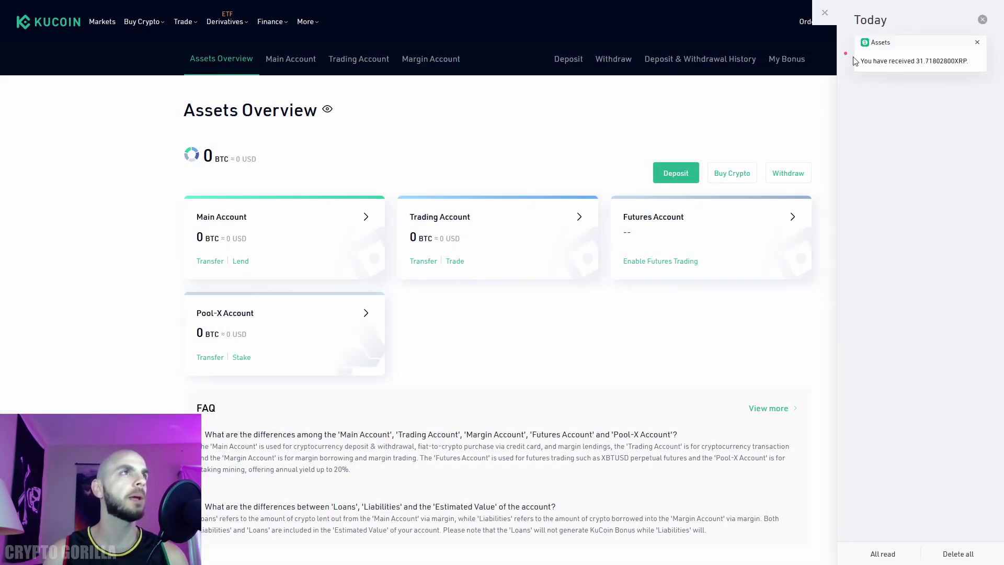
mouse_move(977, 46)
left_click(481, 218)
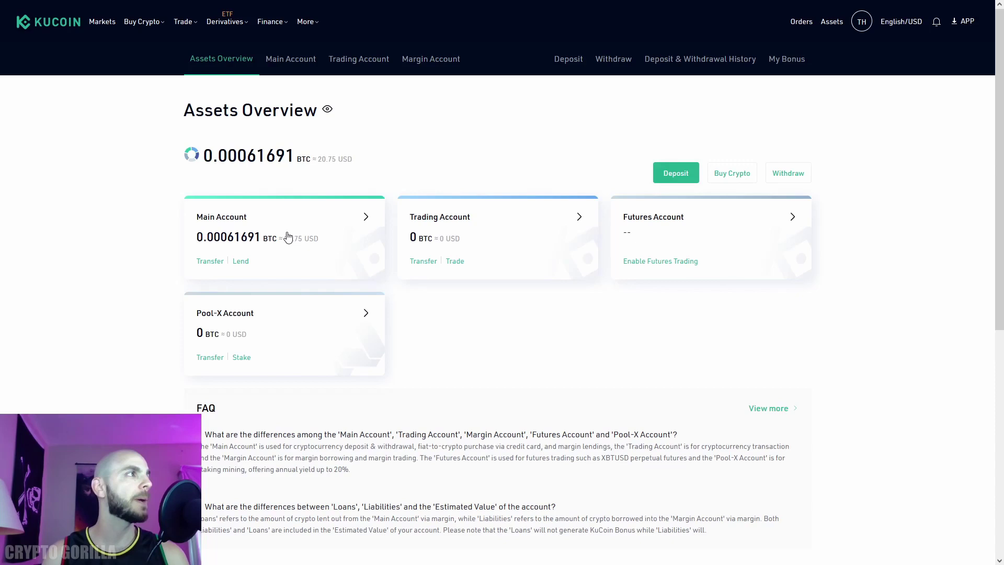
left_click(288, 238)
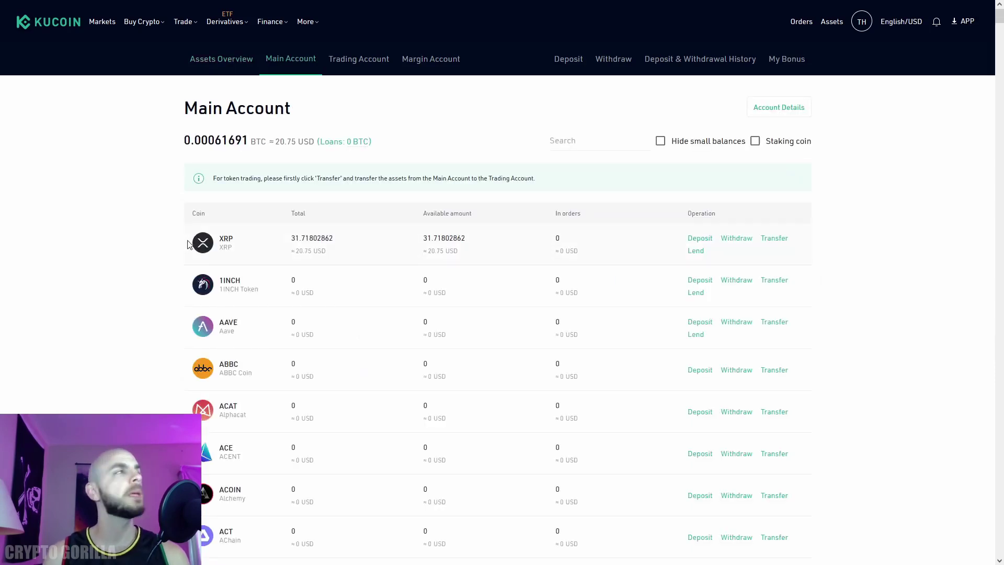
key("alt+Left")
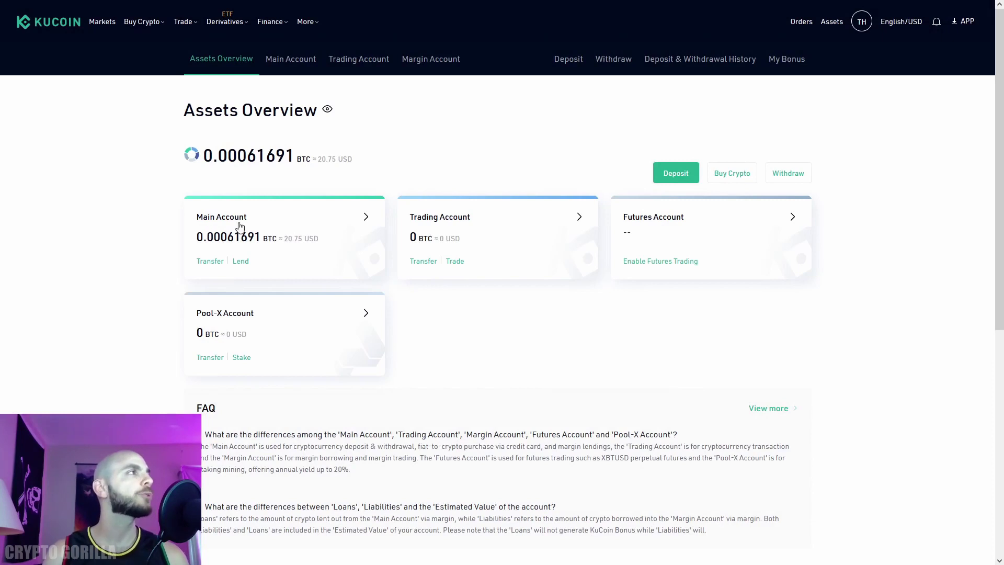
Step: Transfer the full available 31.71802862 XRP from the Main Account to the Trading Account
left_click(423, 262)
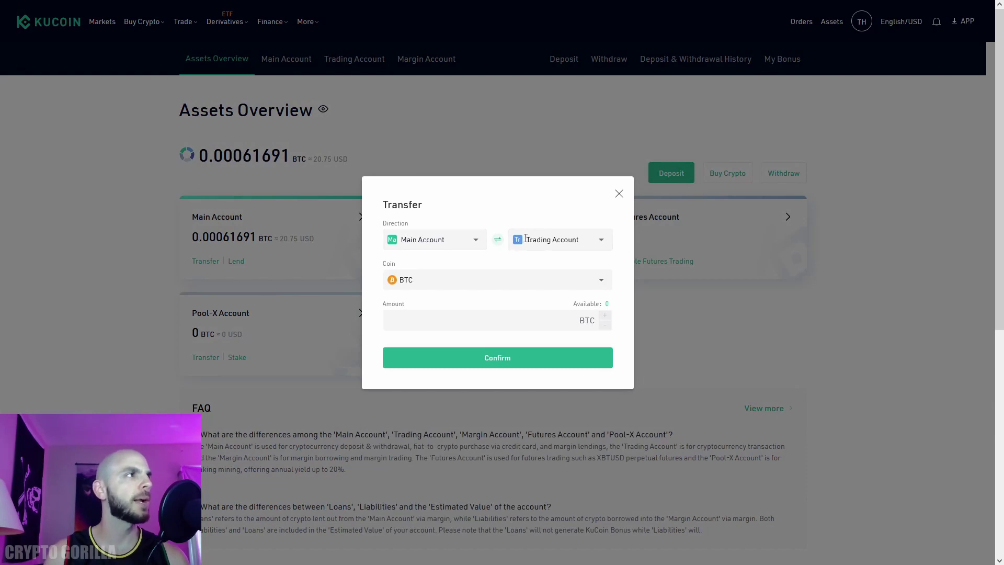
left_click(438, 285)
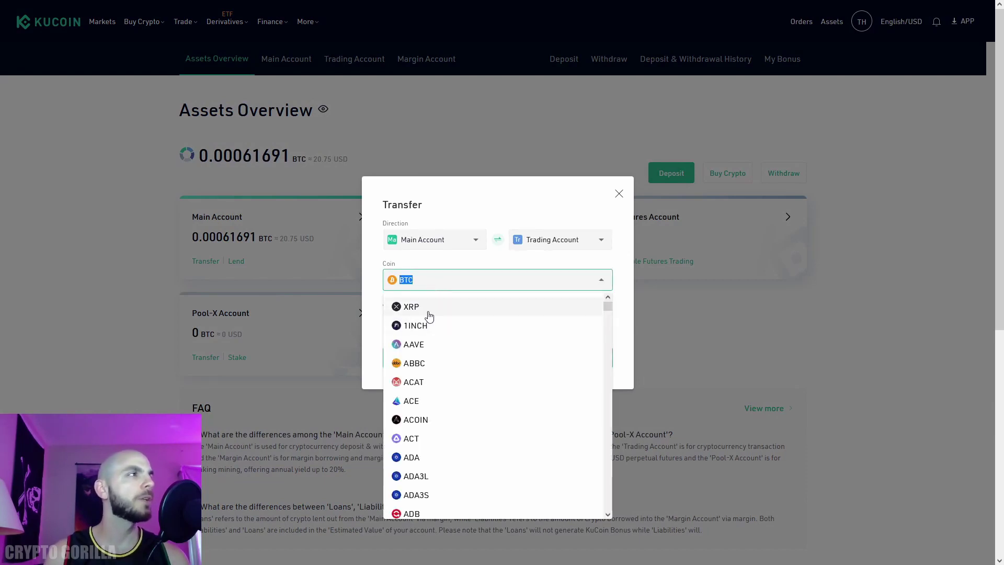
left_click(429, 309)
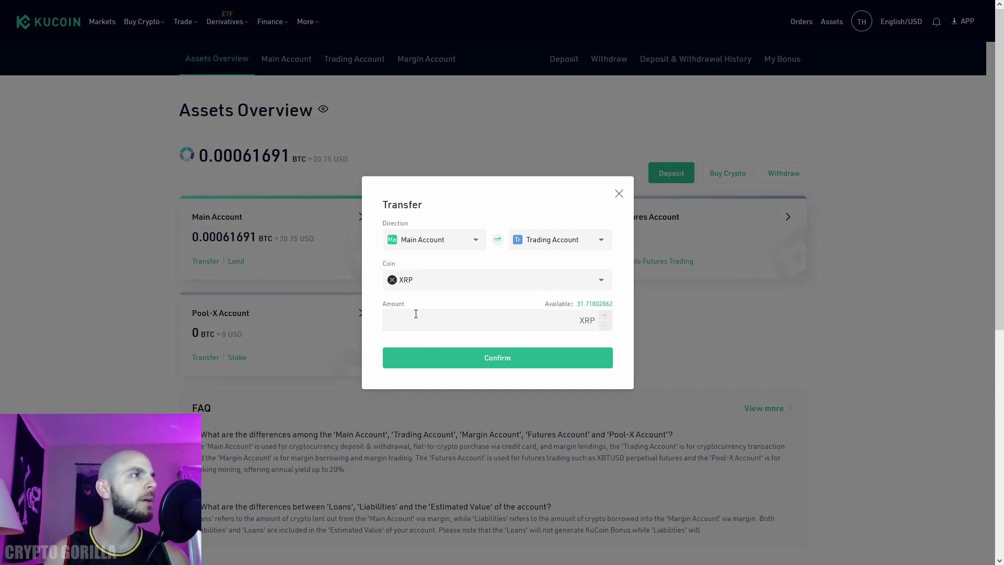
left_click(421, 317)
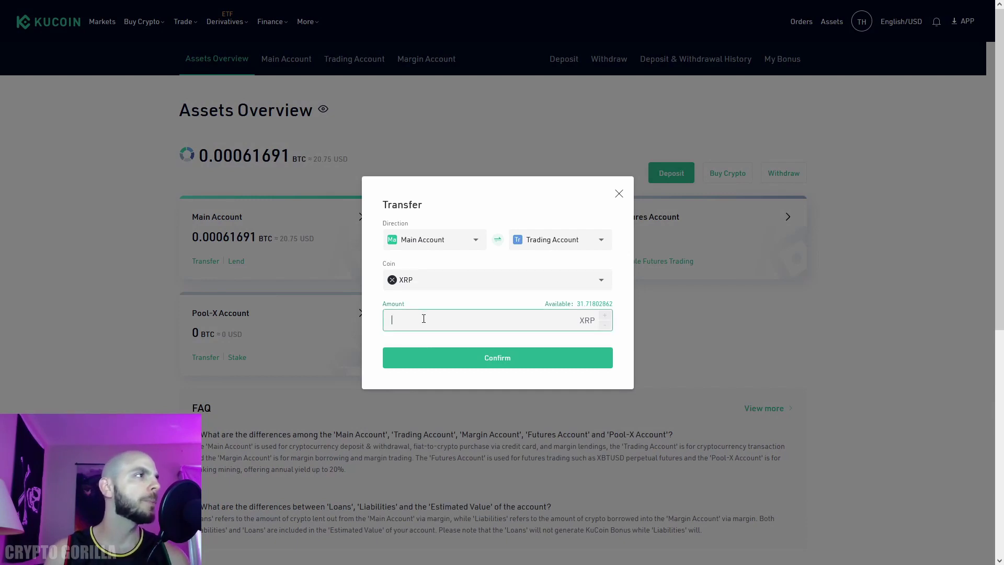
left_click(605, 316)
left_click(605, 316)
left_click(605, 316)
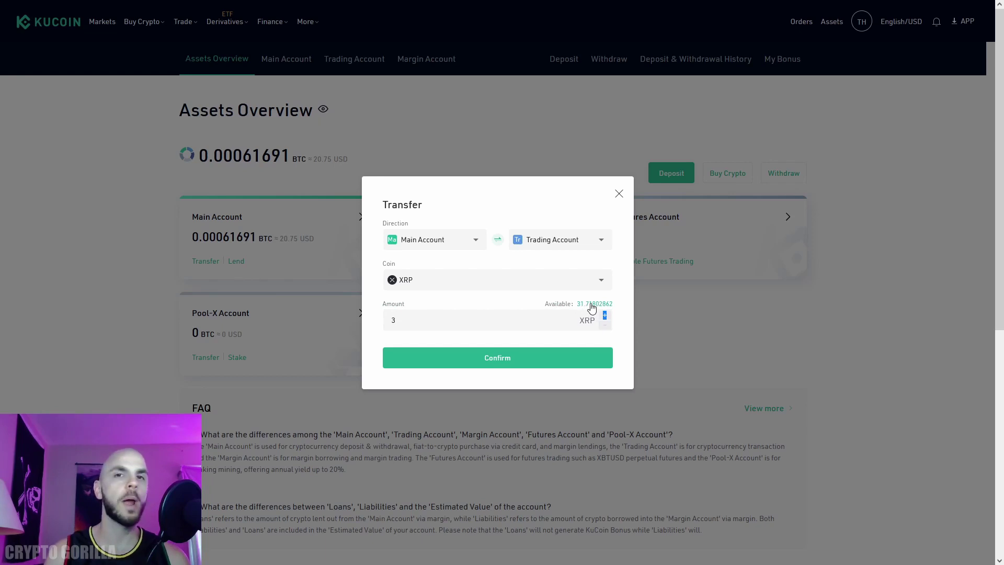
left_click(592, 304)
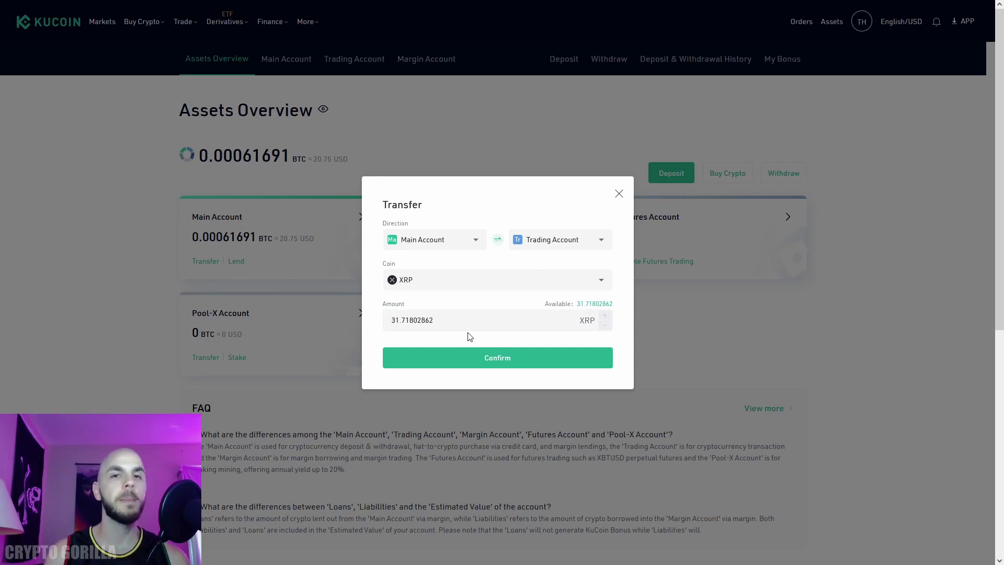
left_click(461, 359)
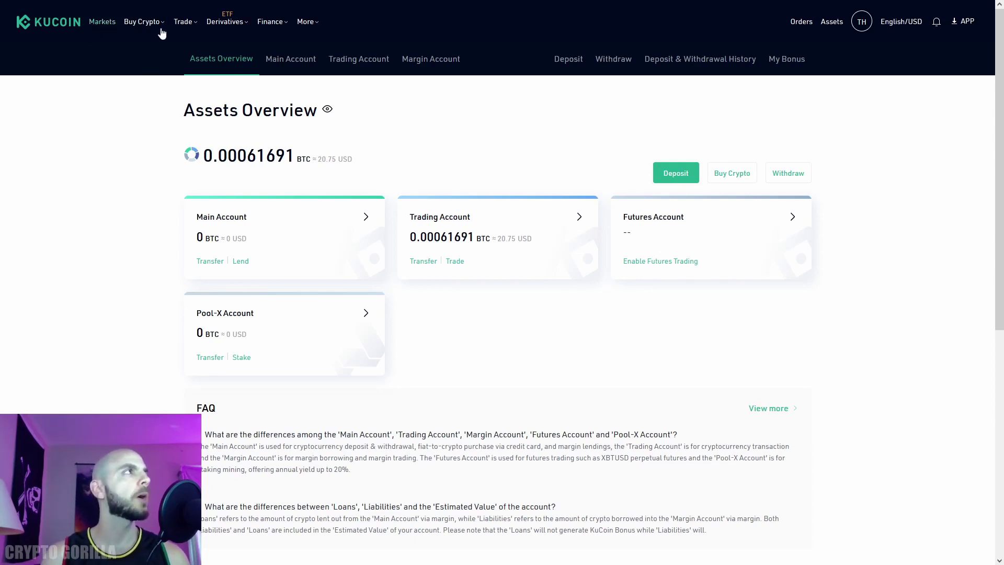
Step: Browse the spot markets' USDT, PAX, TUSD, USDC, BTC, KCS and altcoin quote tabs
left_click(104, 22)
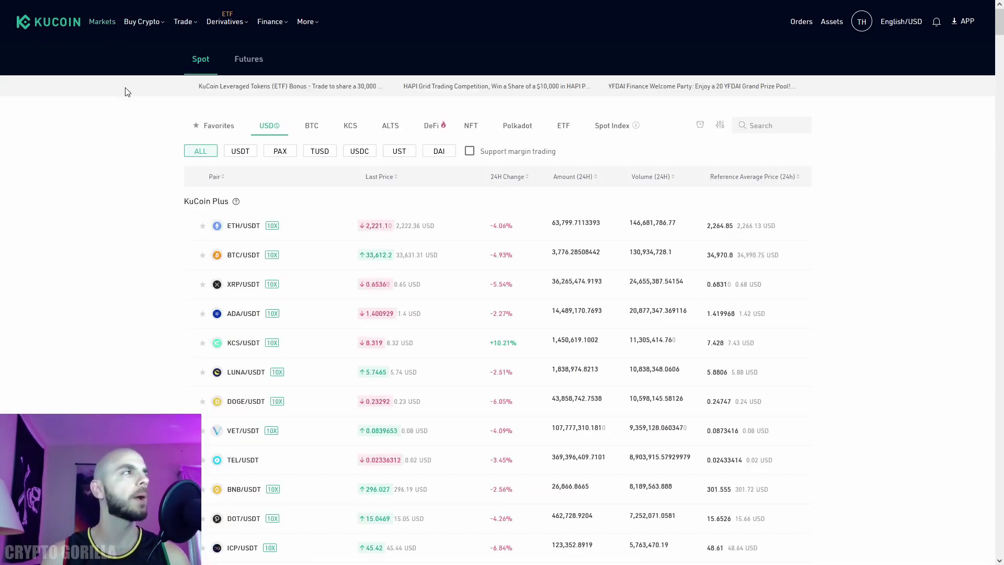
left_click(249, 156)
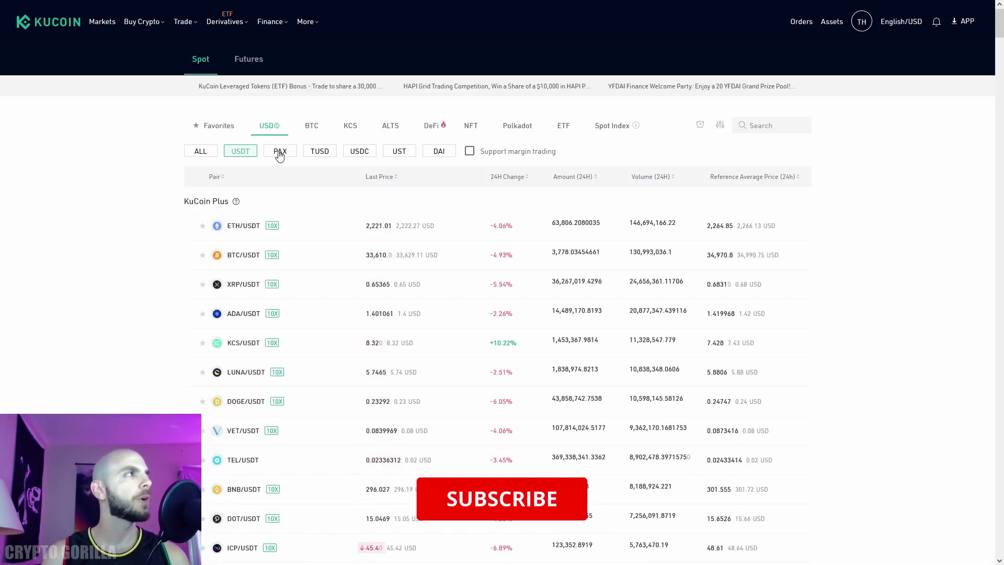
left_click(279, 153)
left_click(332, 157)
left_click(360, 156)
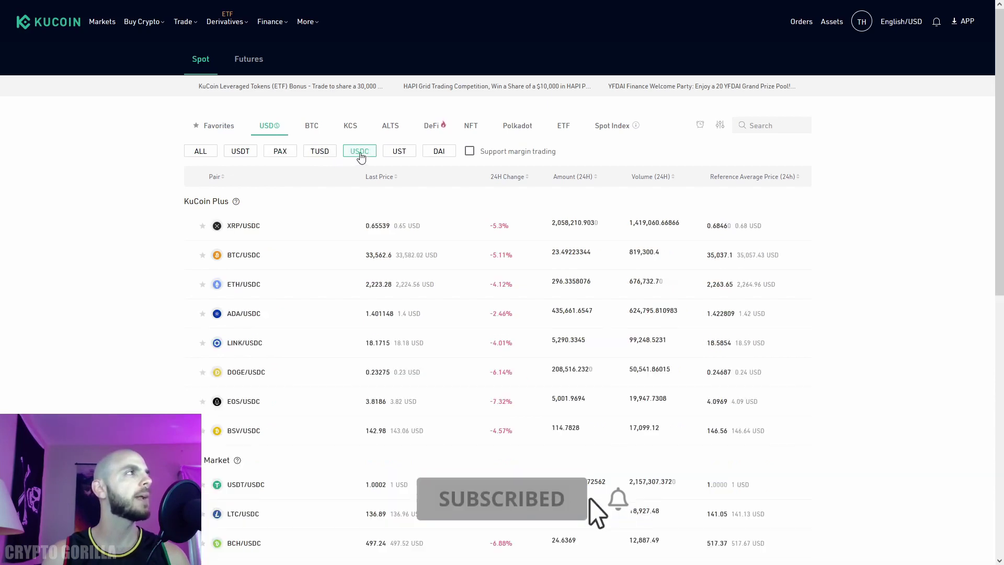
left_click(306, 131)
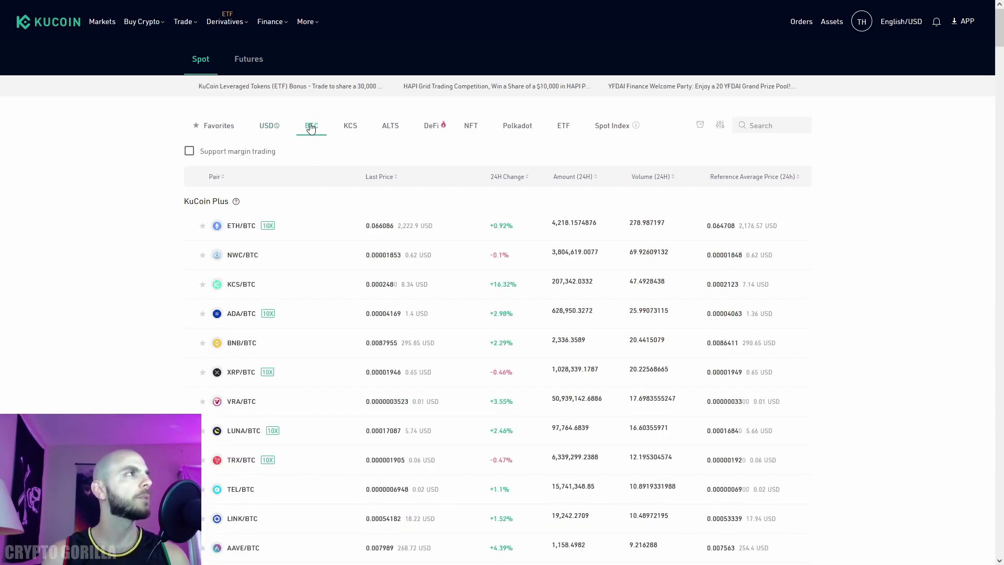
left_click(350, 128)
left_click(388, 127)
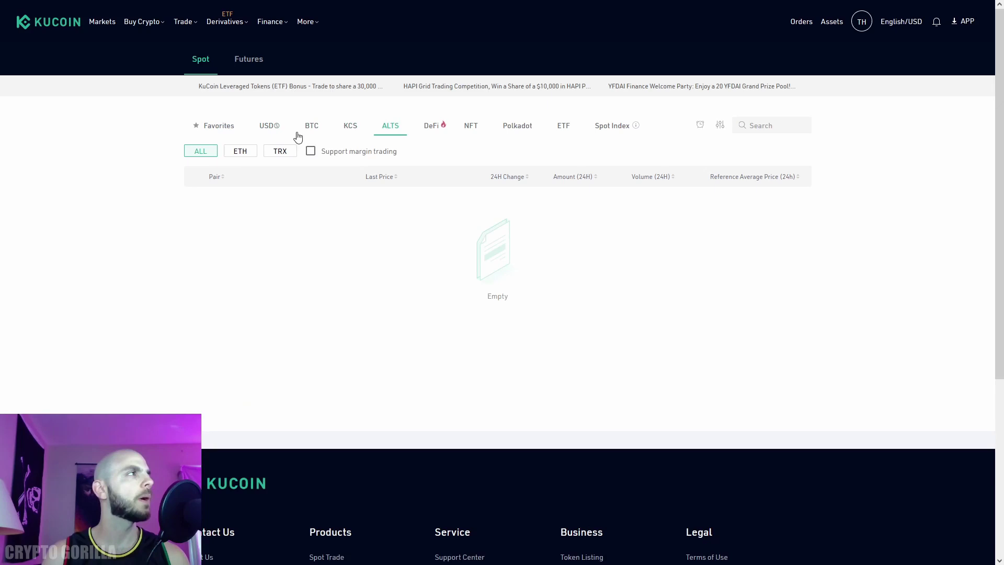
left_click(242, 151)
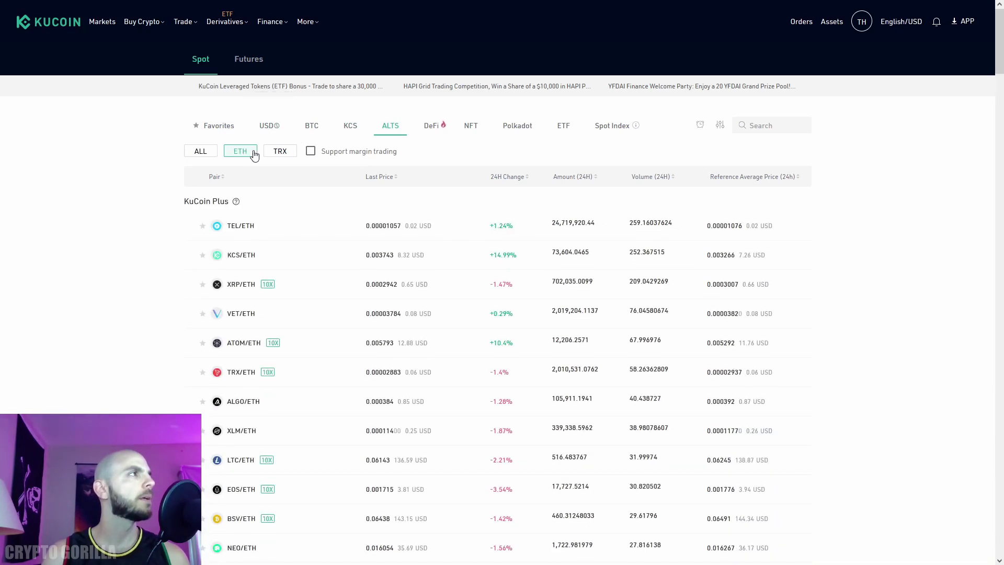
left_click(282, 155)
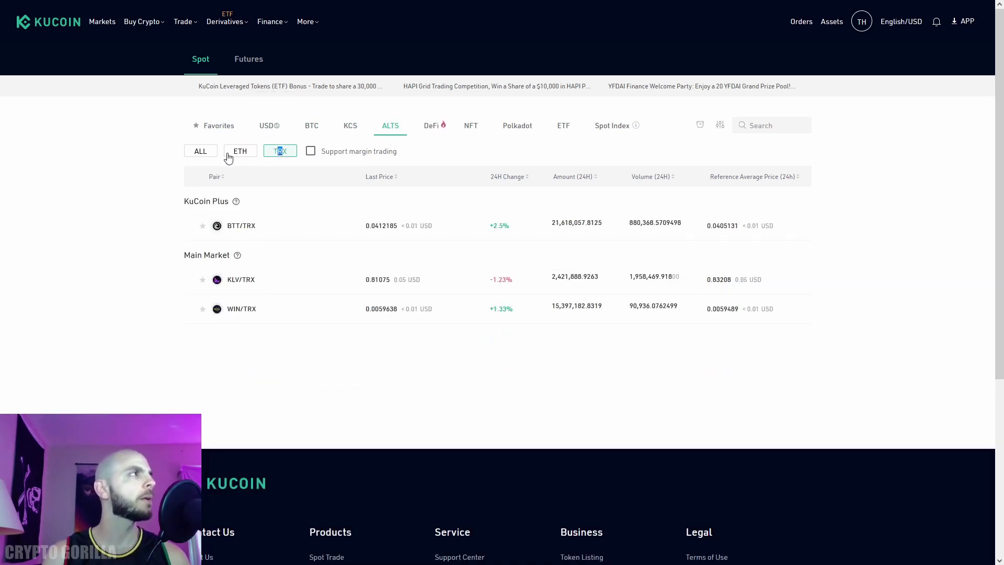
left_click(195, 153)
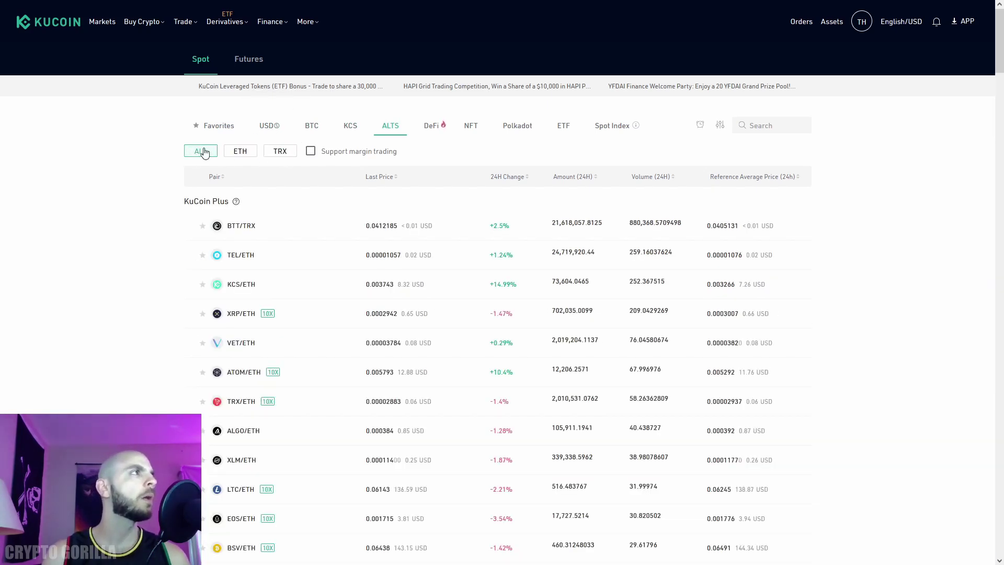
Step: Filter the spot list to USDT pairs and search for 'xrp'
left_click(269, 128)
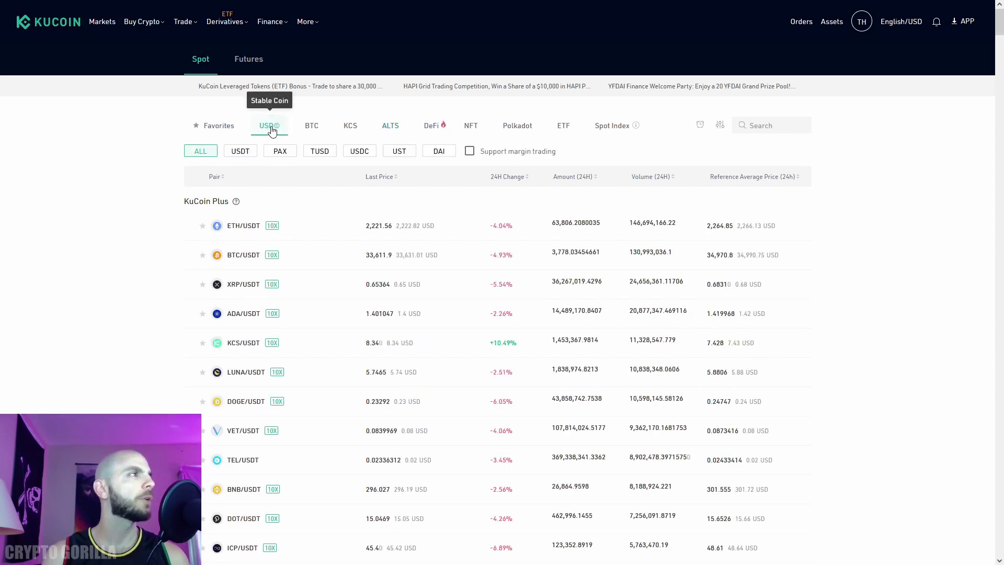
left_click(238, 153)
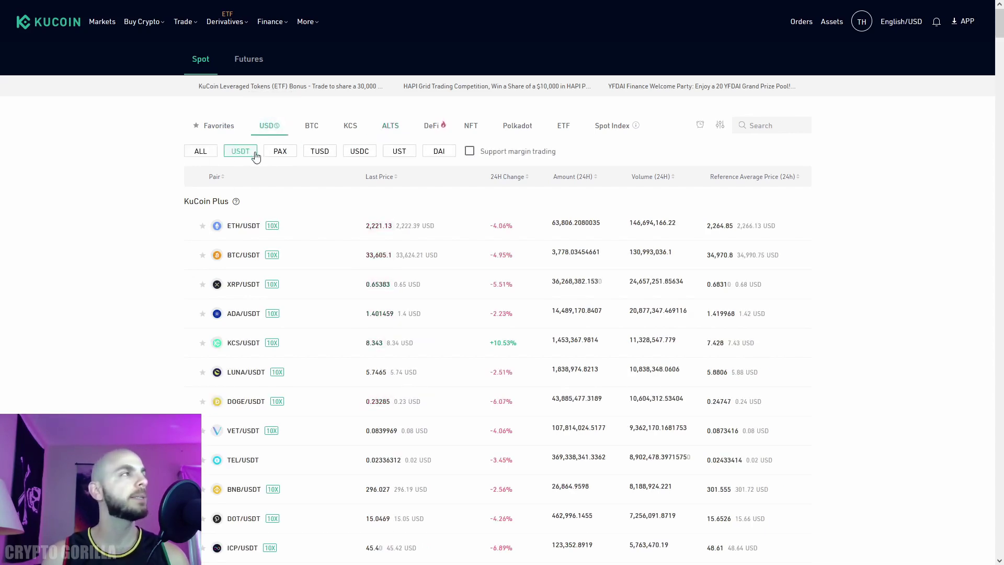
left_click(761, 130)
type("xrp")
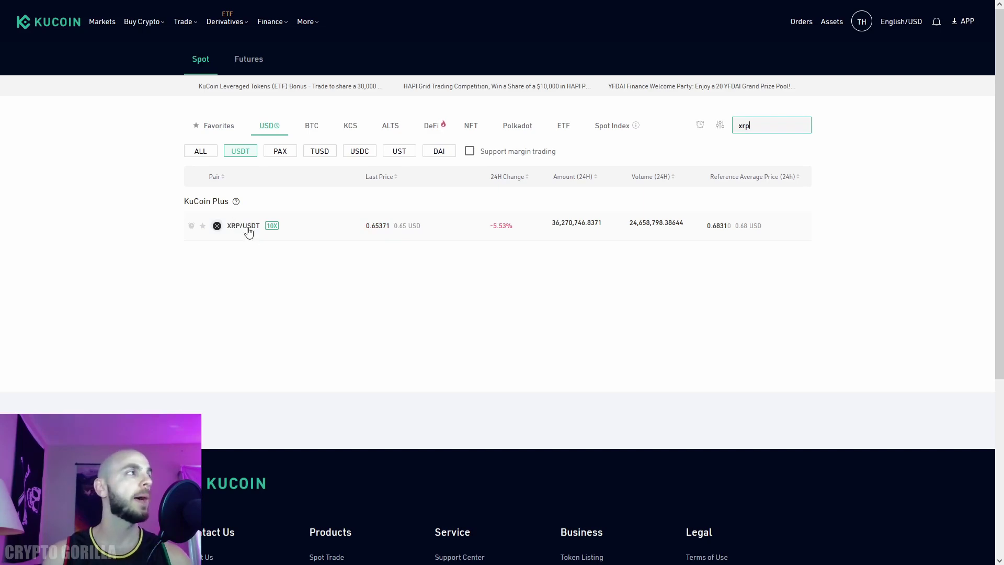
Step: Open the XRP/USDT pair from the filtered markets list
left_click(253, 230)
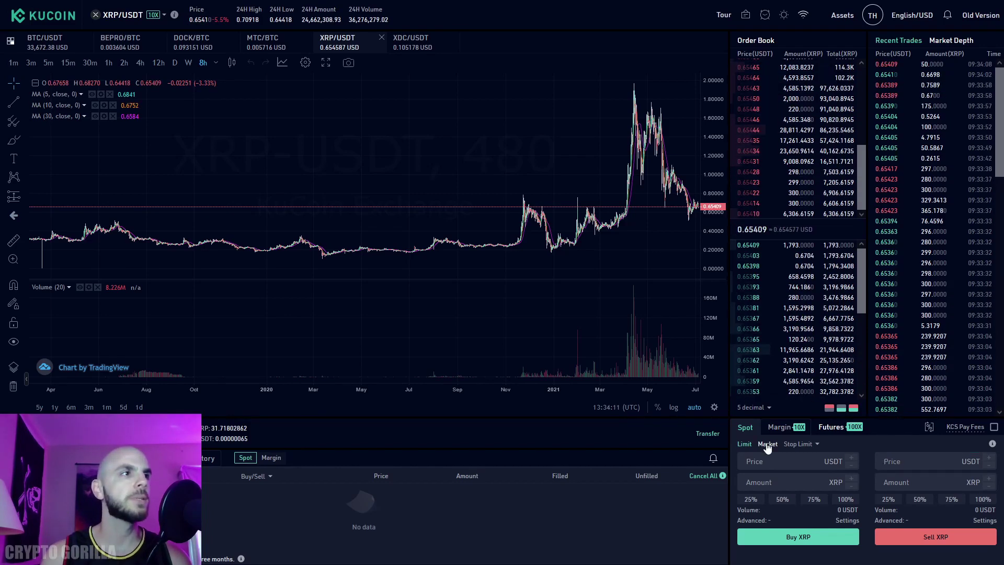
Step: Place a market sell of 100% of the XRP balance on XRP/USDT
left_click(767, 444)
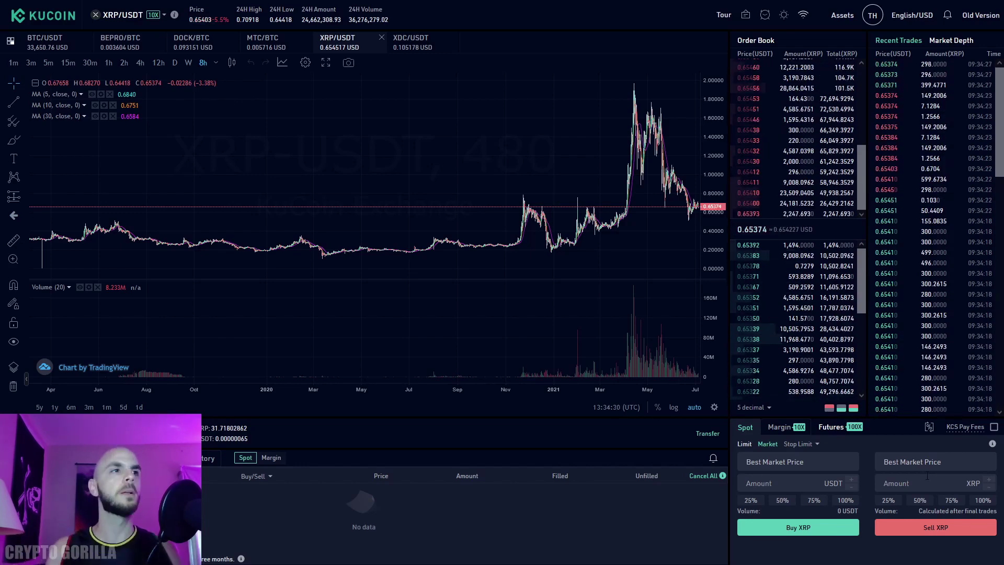
left_click(921, 484)
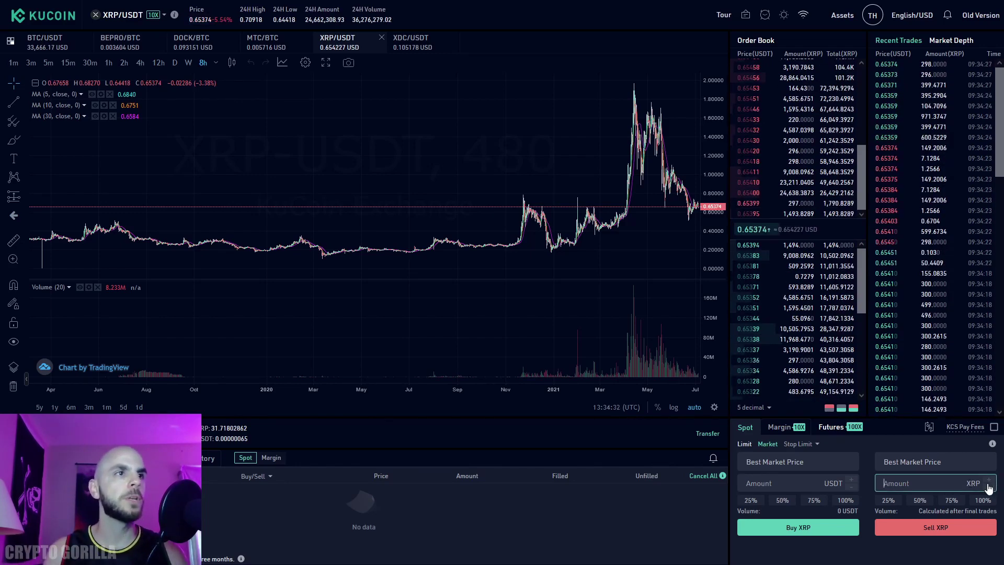
left_click(983, 501)
left_click(952, 501)
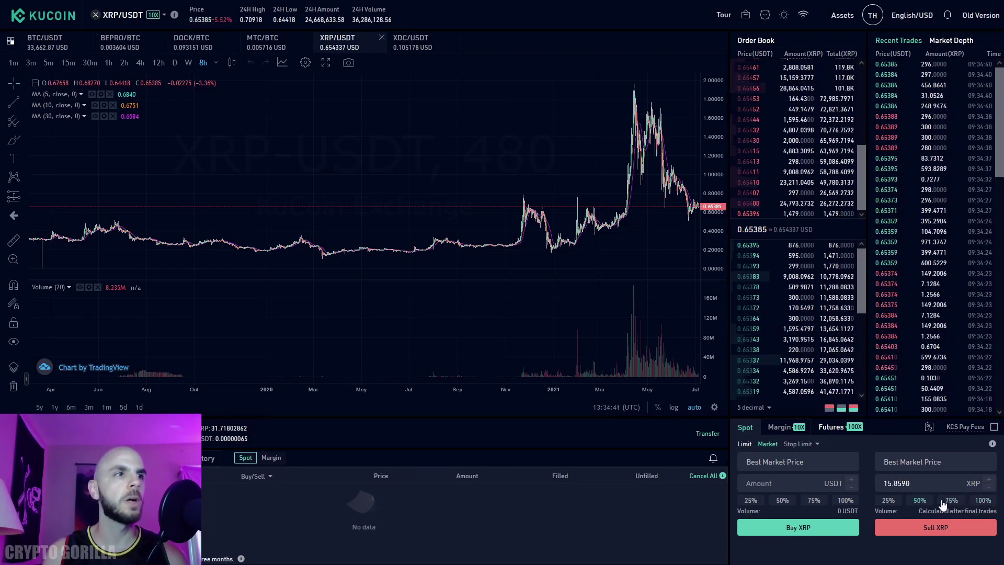
left_click(984, 501)
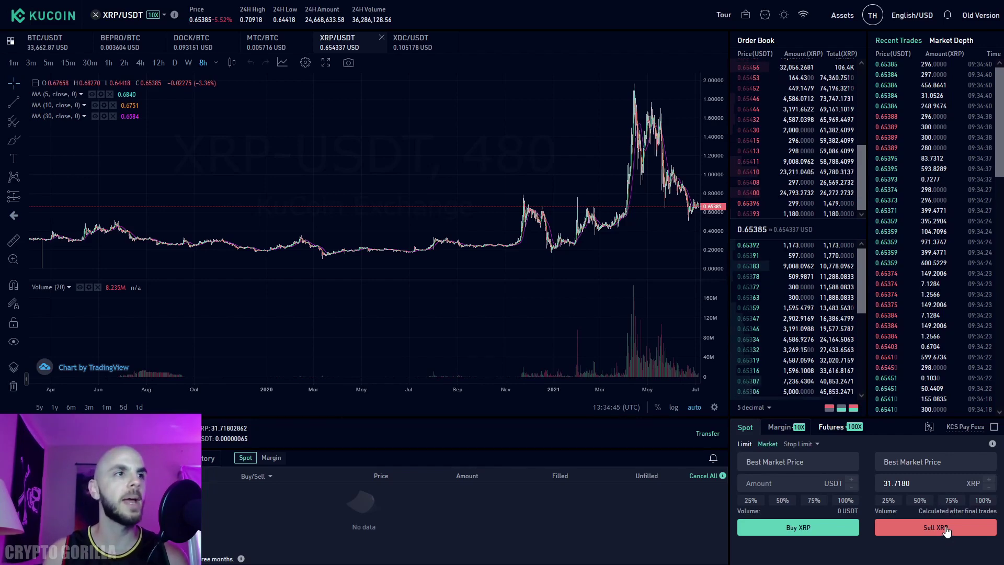
left_click(947, 529)
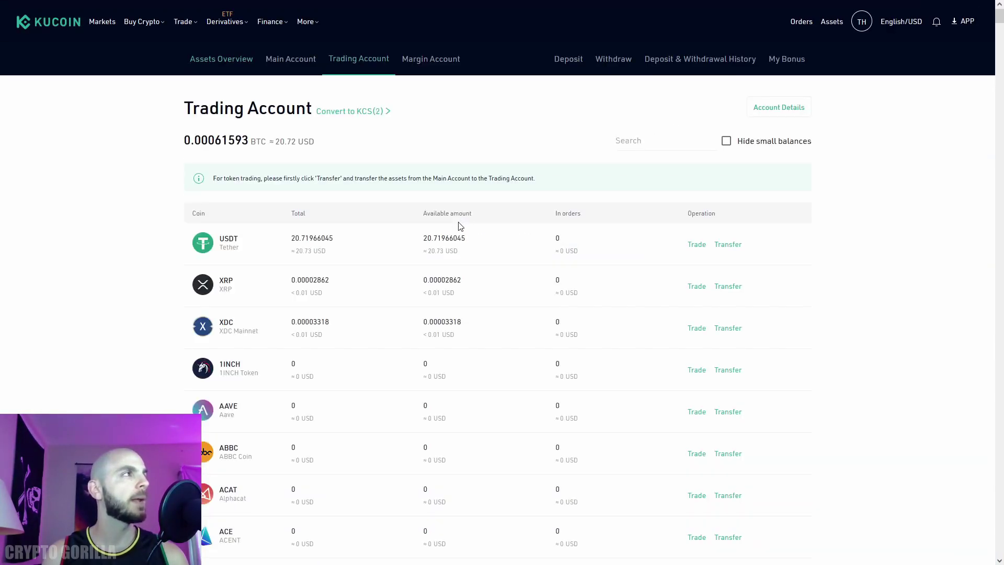
Step: Highlight the Trading Account's 20.71966045 USDT total
left_click_drag(292, 242, 351, 243)
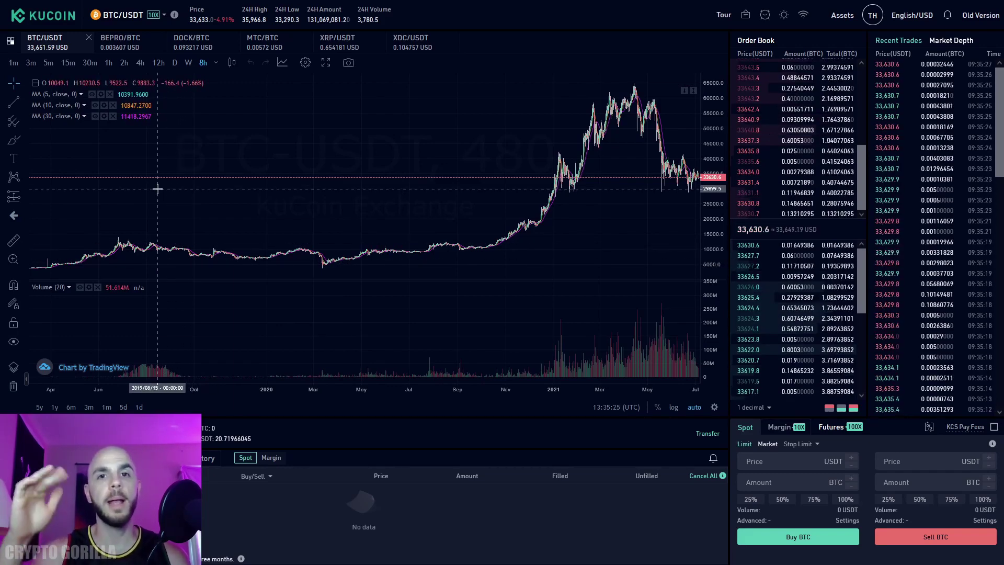
Step: Switch the trading page to the XDC/USDT pair via a search for 'XDC'
left_click(162, 22)
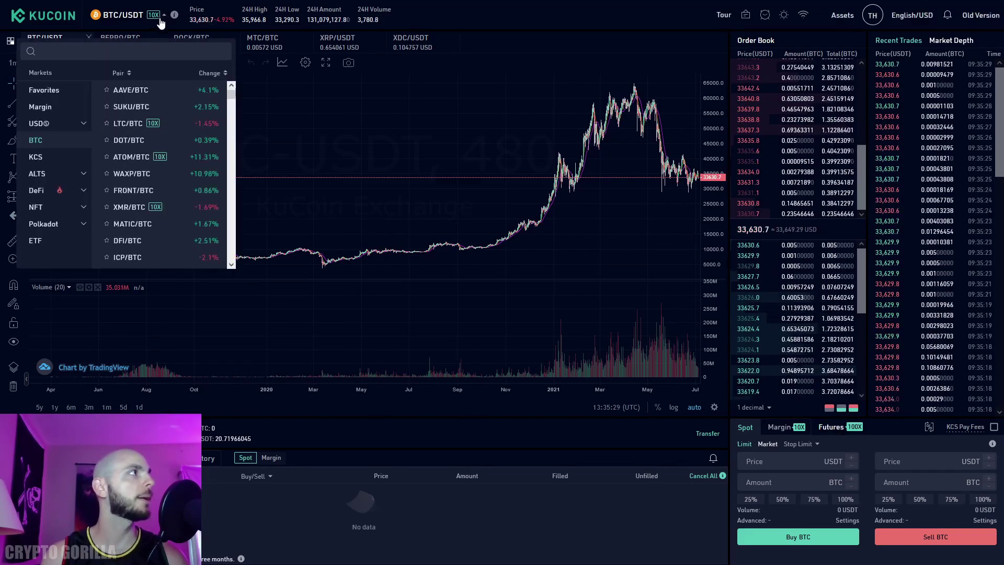
left_click(75, 50)
type("X")
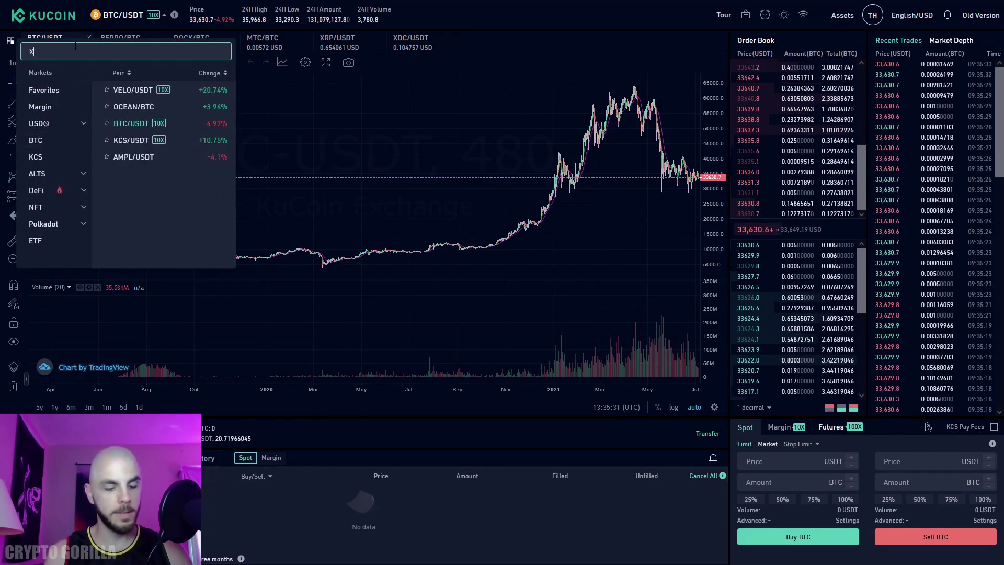
type("DC")
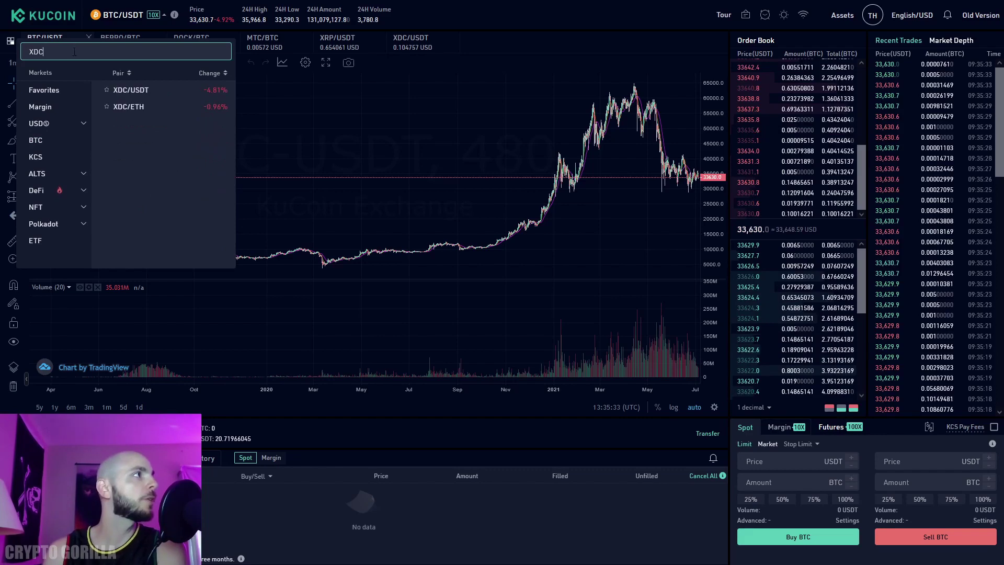
left_click(140, 91)
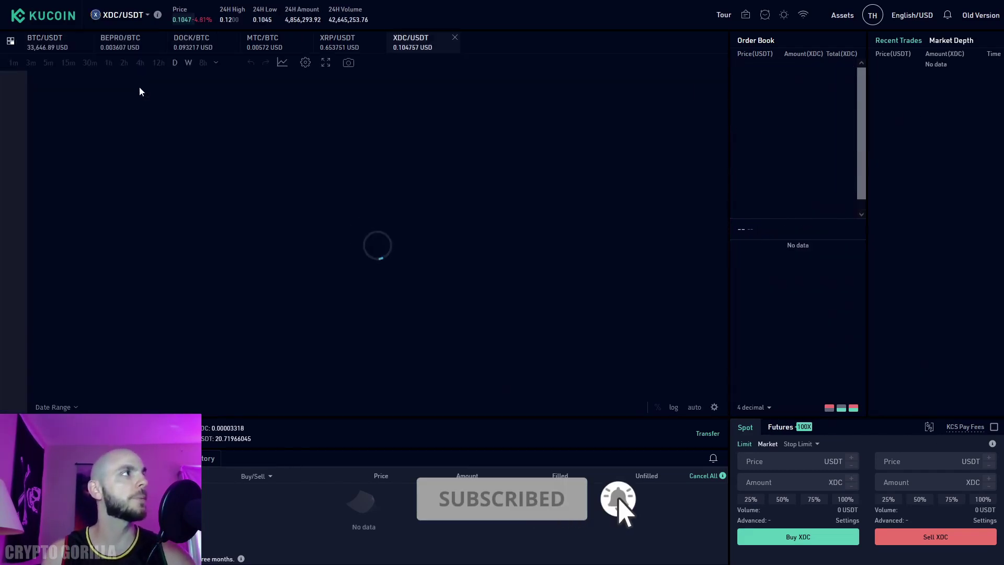
Step: Market-buy XDC with 100% of the USDT balance and dismiss the confirmation
left_click(768, 444)
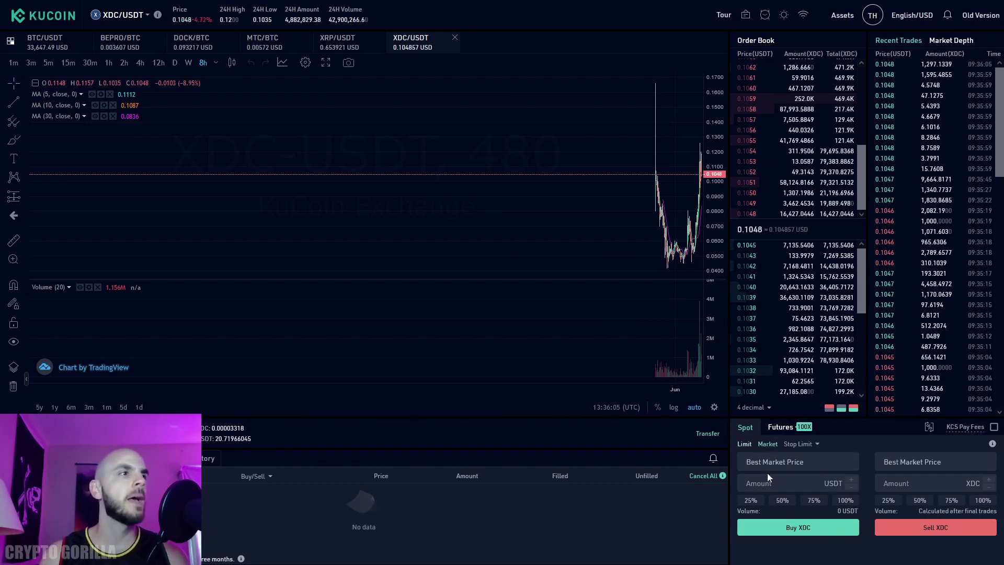
left_click(795, 483)
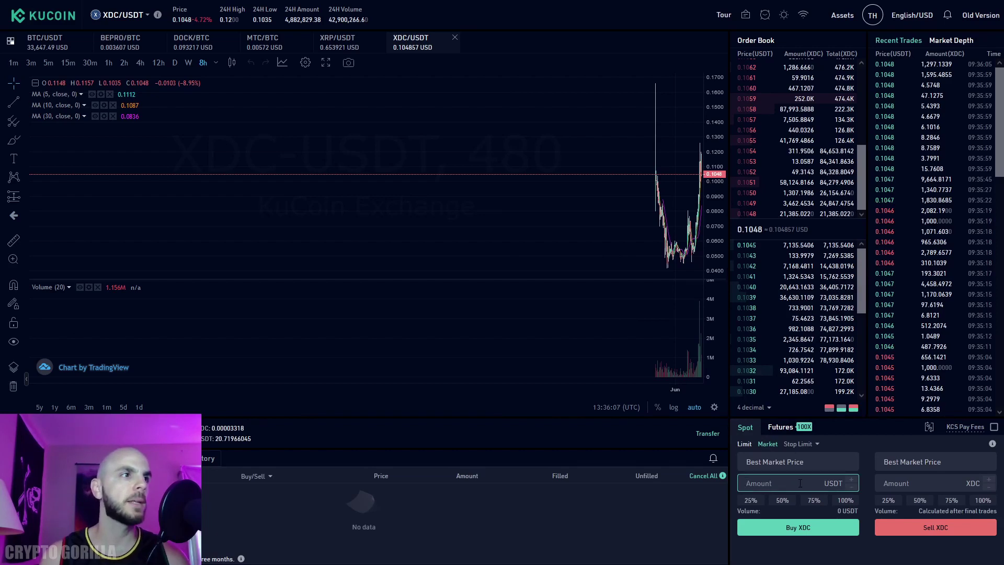
left_click(846, 500)
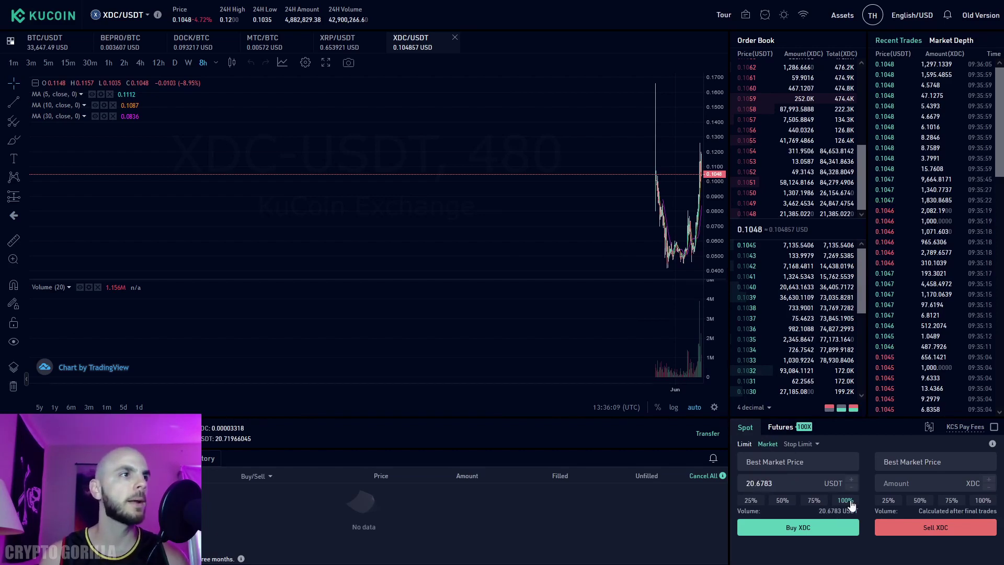
left_click(806, 526)
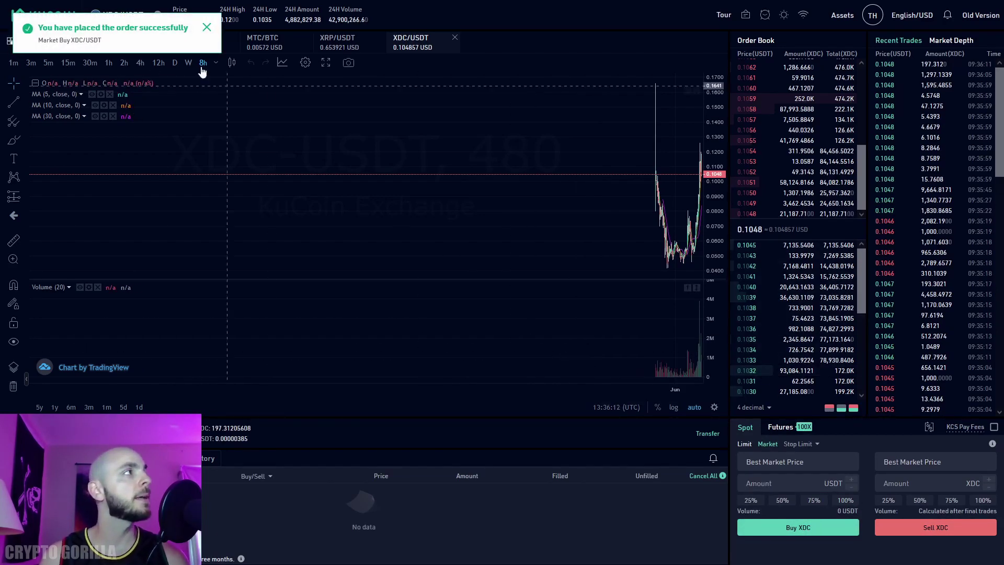
left_click(207, 27)
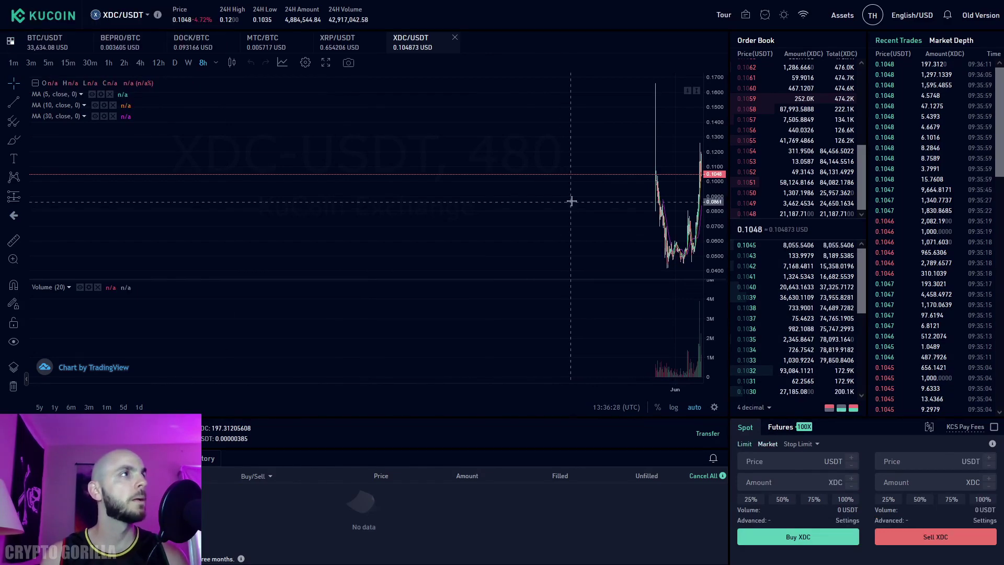
Step: View the Trading Account balances and highlight the 197.31205608 XDC total
mouse_move(844, 21)
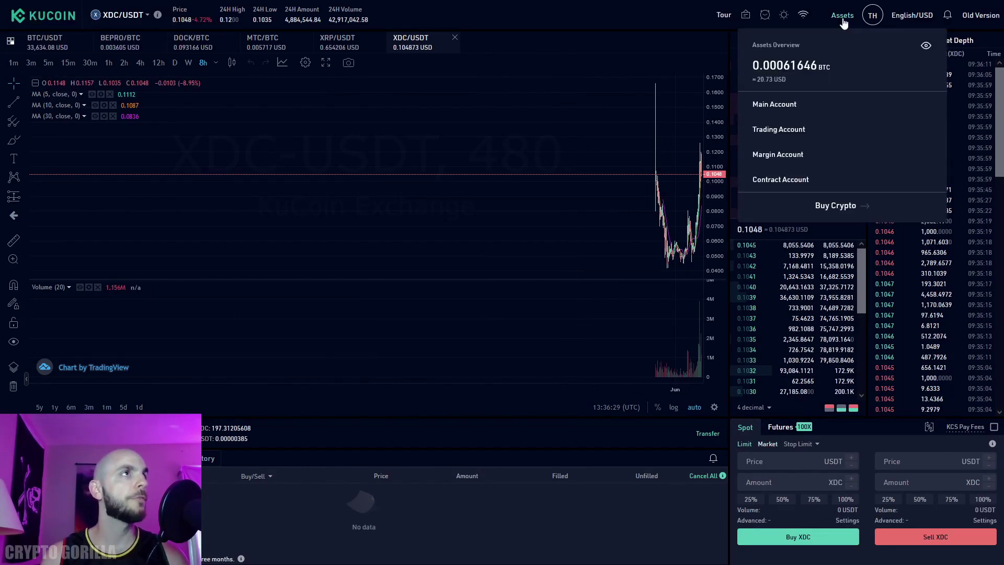
left_click(791, 136)
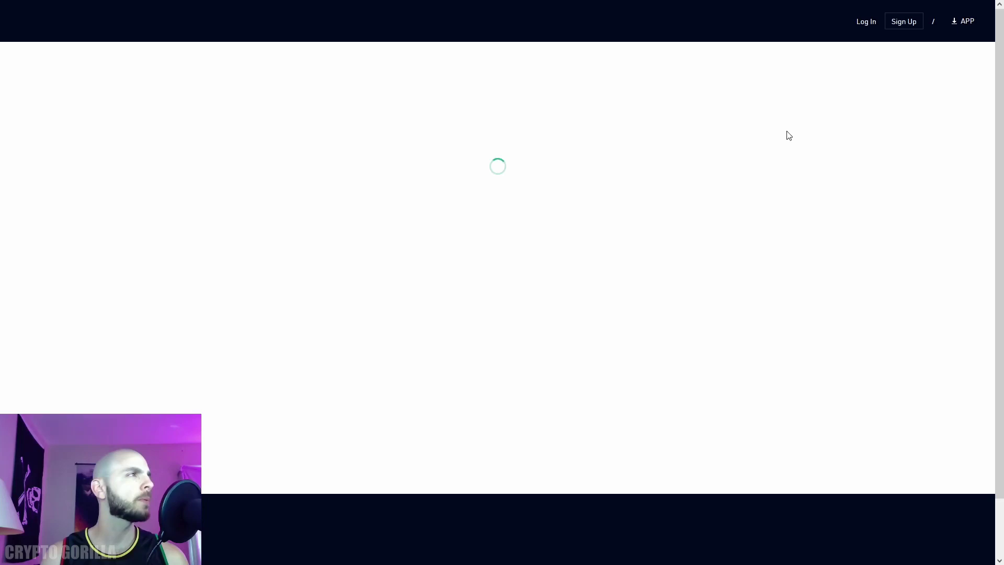
left_click_drag(292, 236, 337, 239)
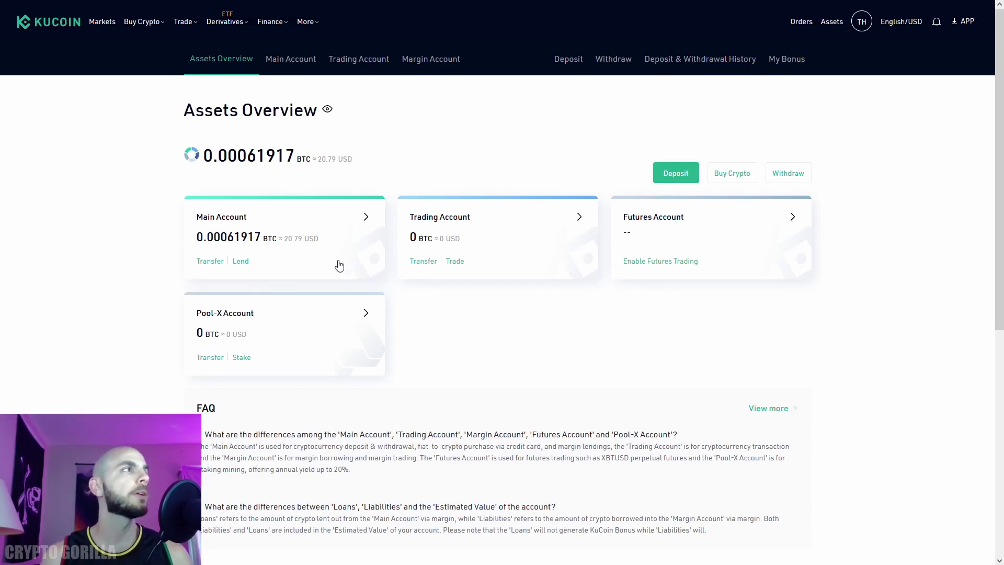
Step: Begin a KuCoin XRP withdrawal and accept the XRP risk notice to reach the details form
left_click(777, 178)
left_click(441, 151)
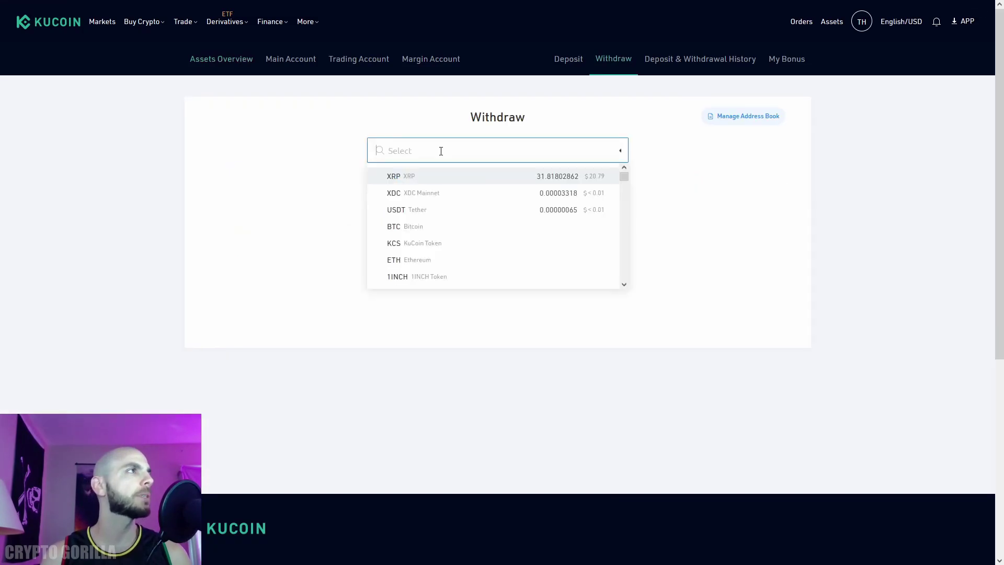
left_click(417, 176)
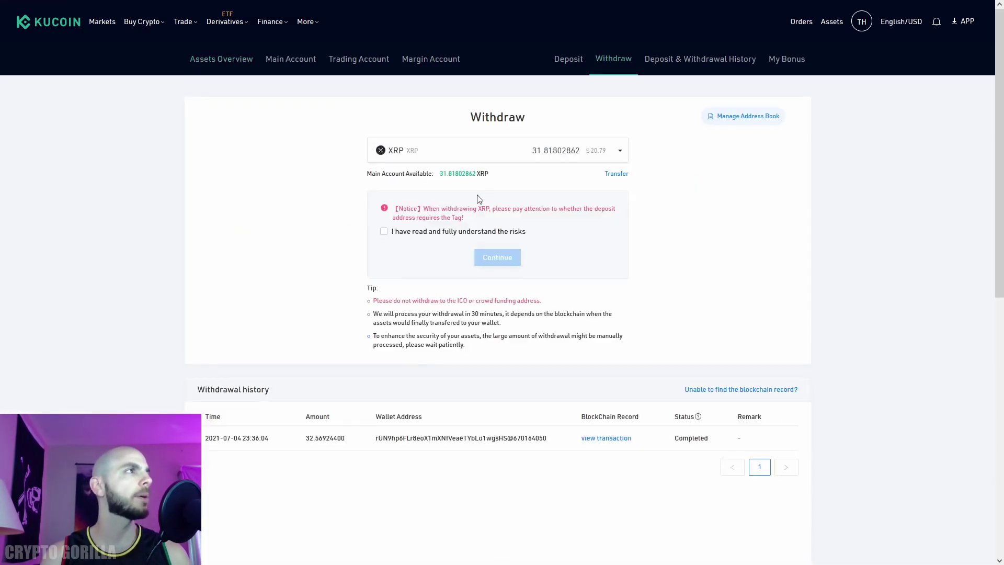
left_click(384, 232)
left_click(500, 259)
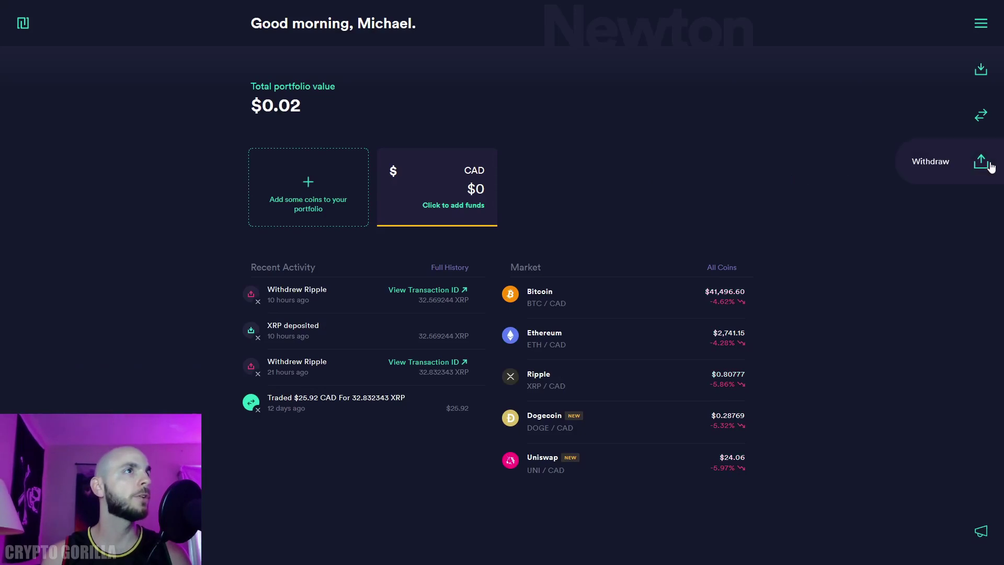
Step: In Newton, bring up the XRP Crypto from Wallet deposit details, acknowledging address and tag are required
left_click(981, 69)
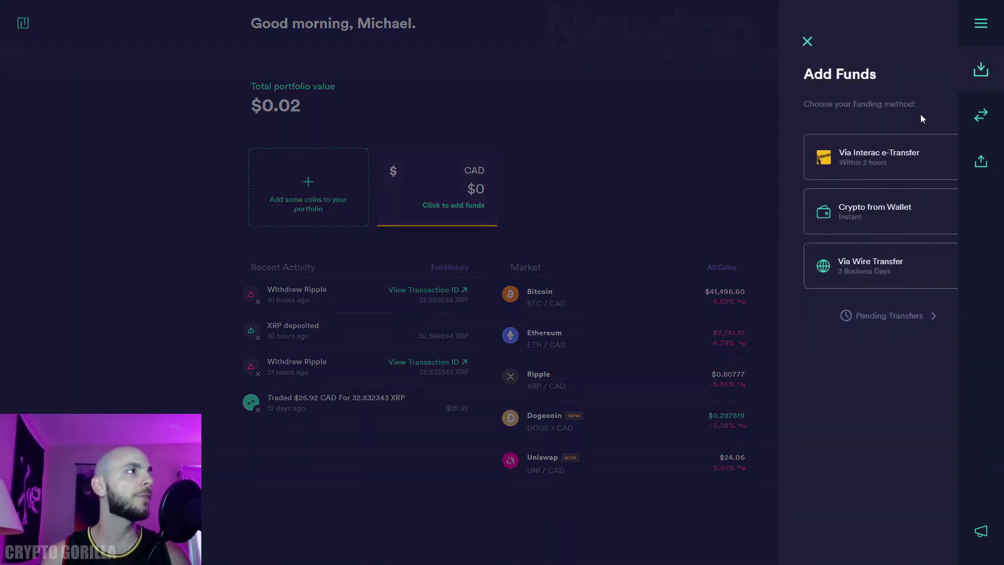
left_click(803, 205)
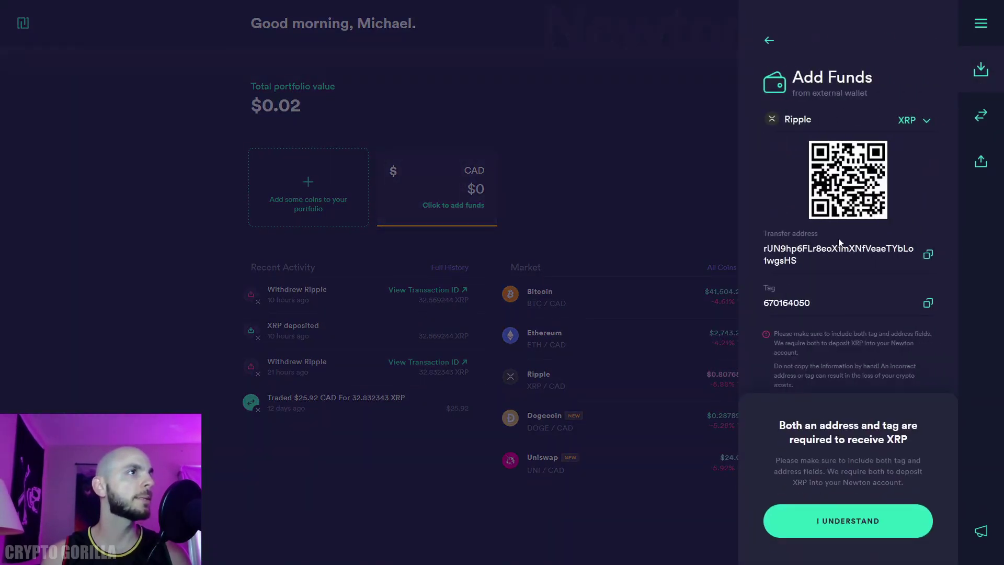
left_click(855, 541)
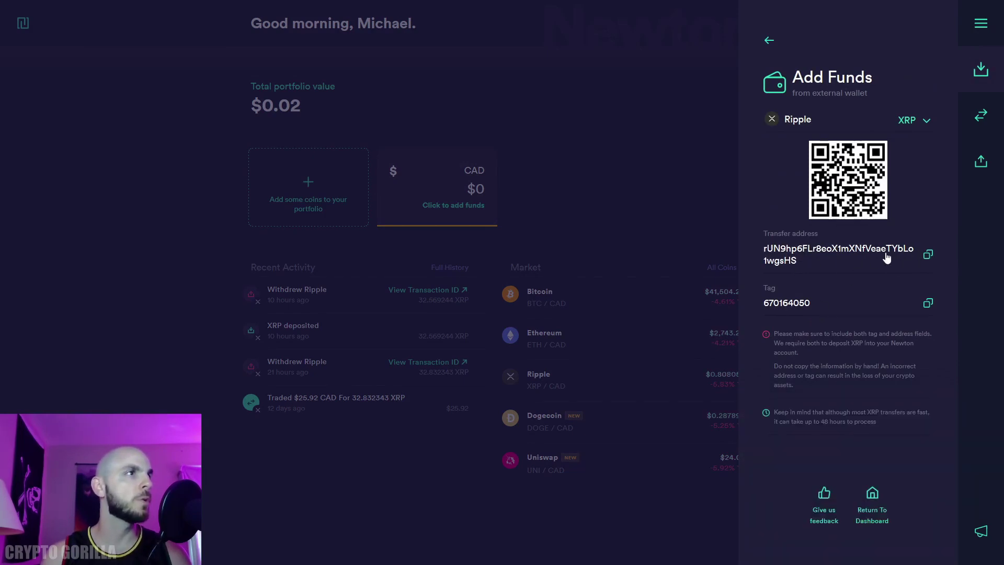
Step: Copy Newton's XRP address and destination tag into KuCoin's withdrawal form
left_click(929, 256)
left_click(422, 218)
key("ctrl+v")
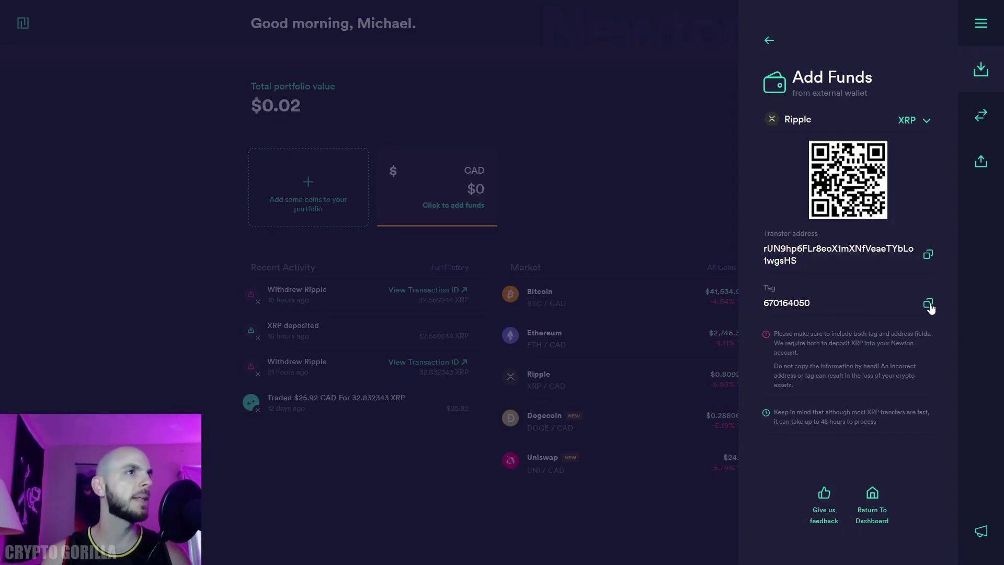
left_click(930, 305)
key("ctrl+v")
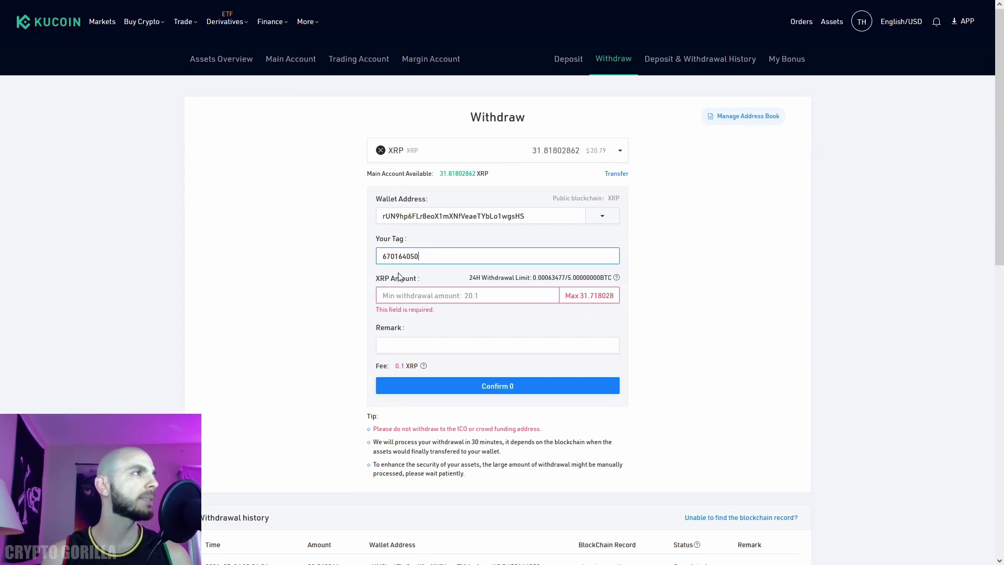
Step: Withdraw the maximum 31.718028 XRP to the Newton address and confirm
left_click(583, 295)
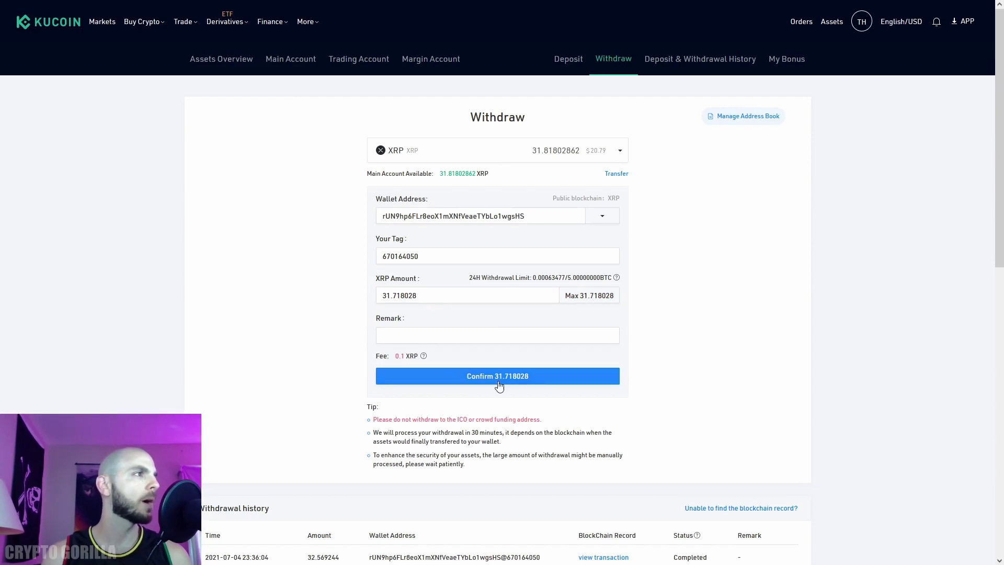
left_click(505, 381)
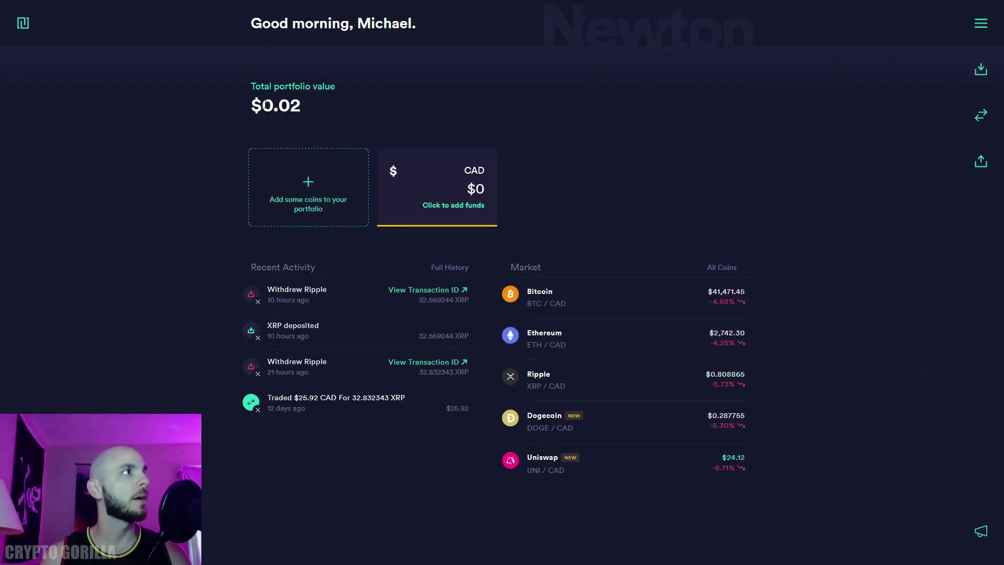
Step: Check Newton's portfolio total now reads $25.84 after the XRP deposit
left_click_drag(324, 109, 251, 108)
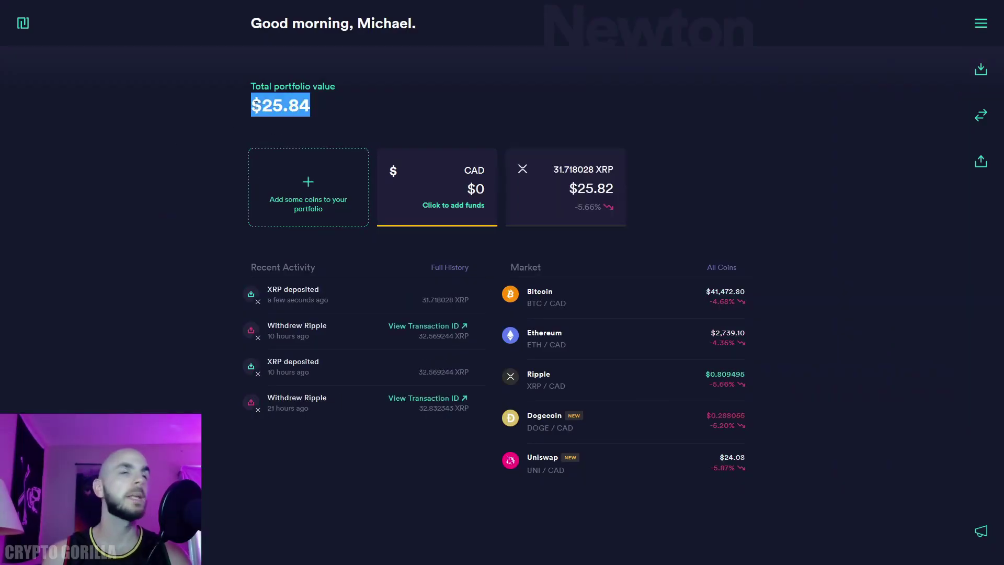
left_click(145, 211)
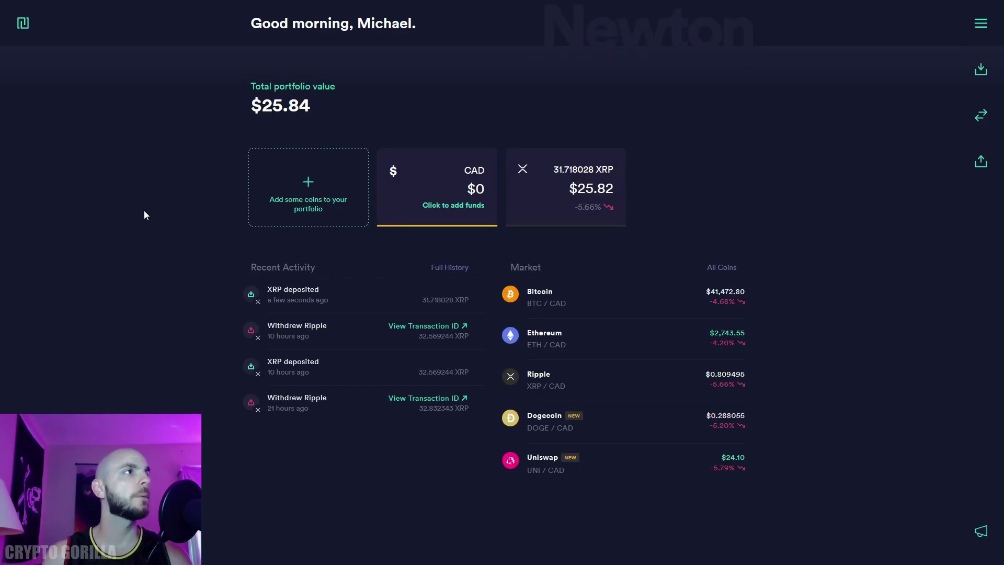